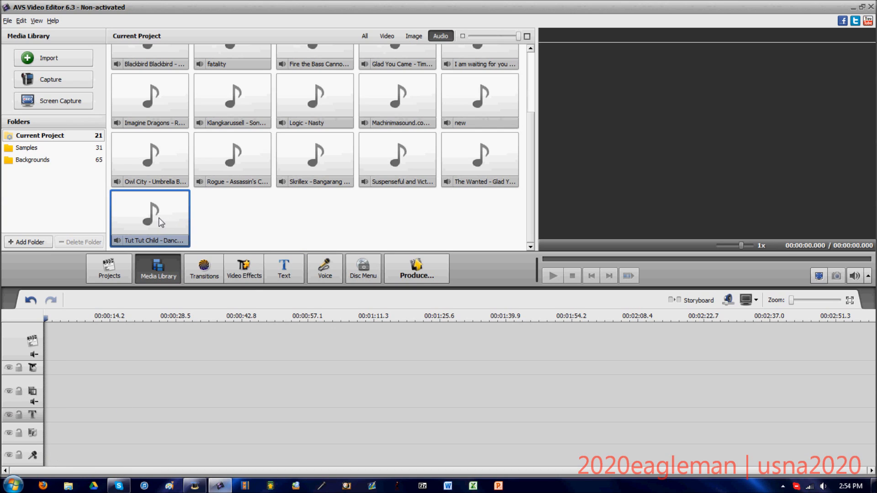
- Drag the Tut Tut Child - Dance To It track from the library onto the timeline's music line
mouse_move(163, 223)
left_mouse_down()
mouse_move(177, 221)
mouse_move(50, 442)
mouse_move(45, 436)
left_mouse_up()
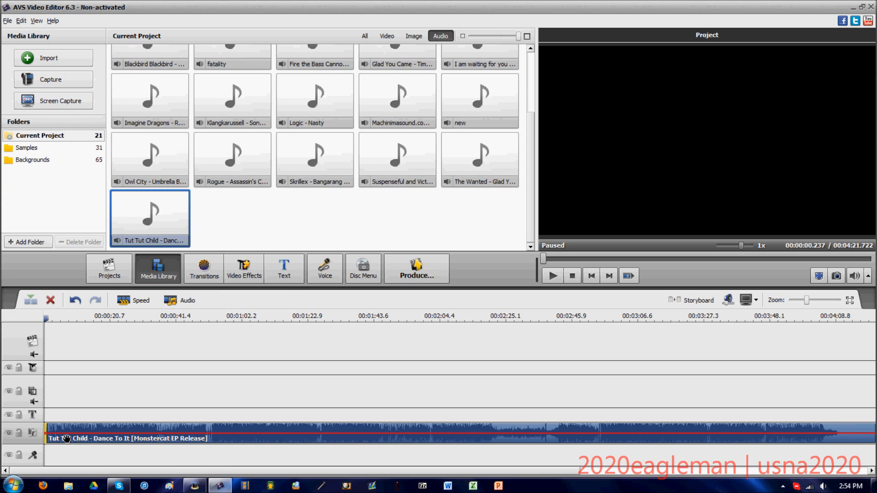
- Remove the misplaced Tut Tut Child clip from the timeline
left_click(75, 438)
left_click_drag(75, 439, 80, 461)
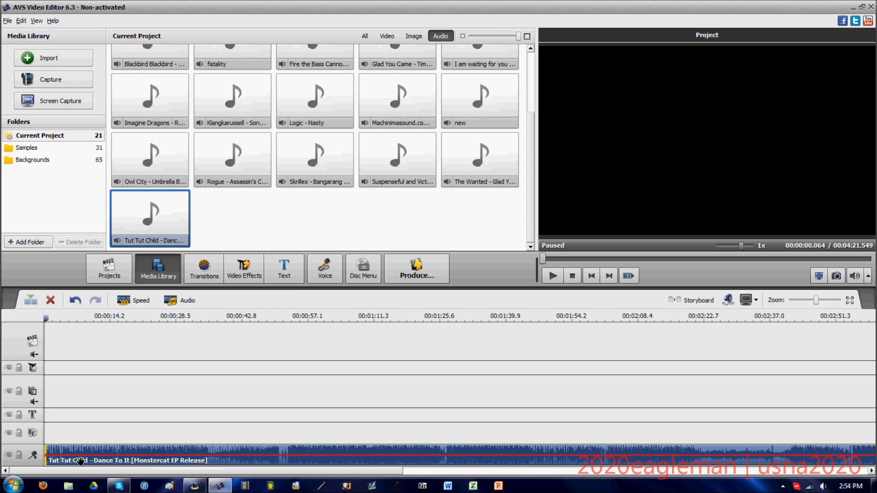
key("Delete")
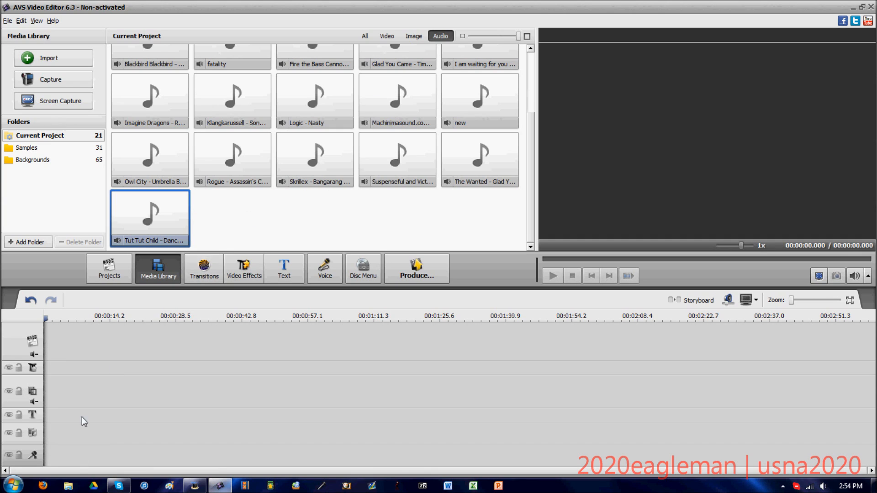
- Place the Tut Tut Child track again, this time on the Audio Mix line
left_click_drag(144, 226, 48, 446)
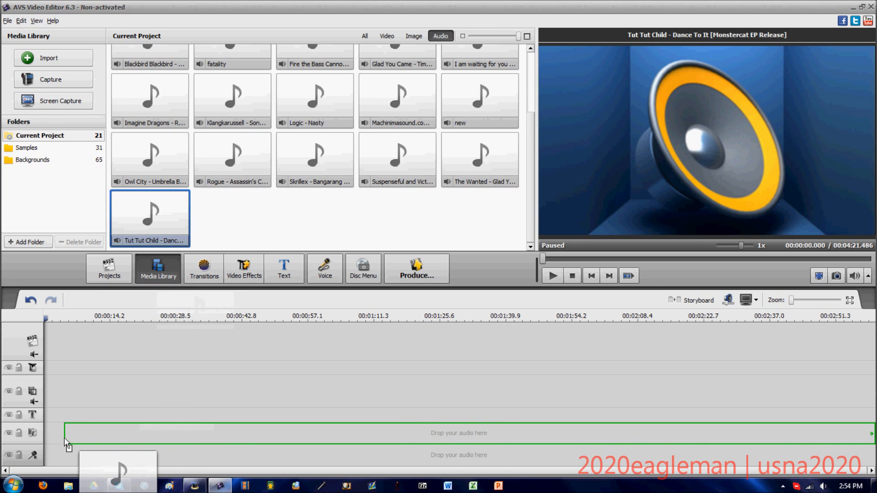
left_click_drag(48, 445, 46, 437)
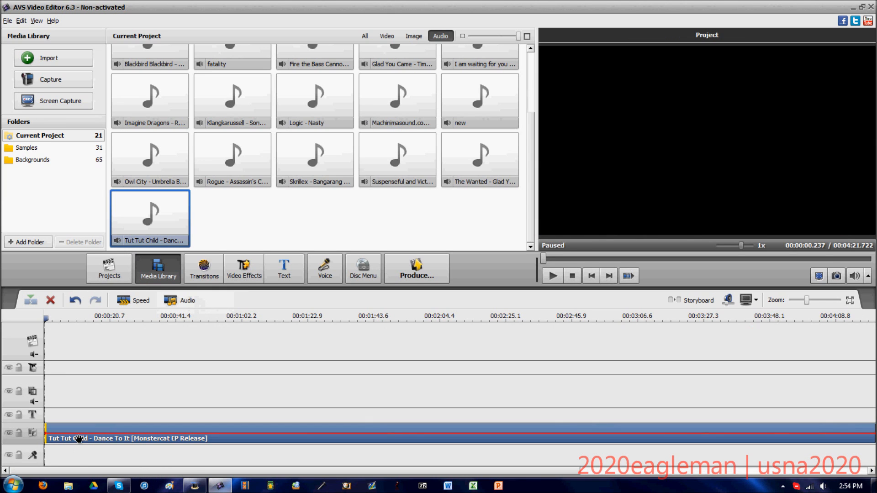
right_click(103, 440)
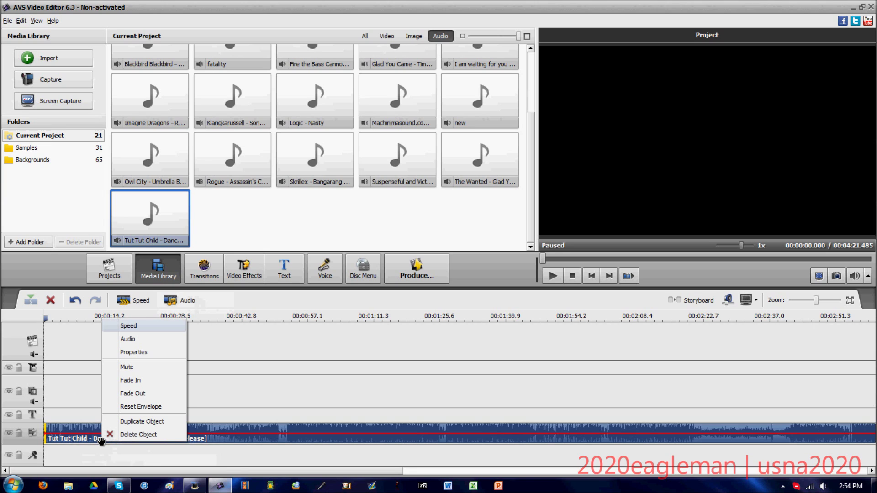
- Nudge the clip's volume envelope down slightly, leaving Volume and Balance at 100
left_click(233, 439)
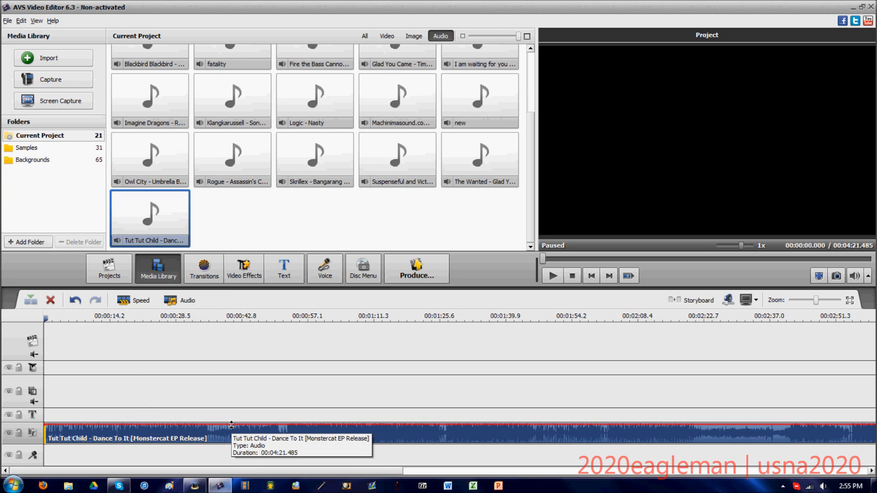
left_click_drag(235, 430, 238, 432)
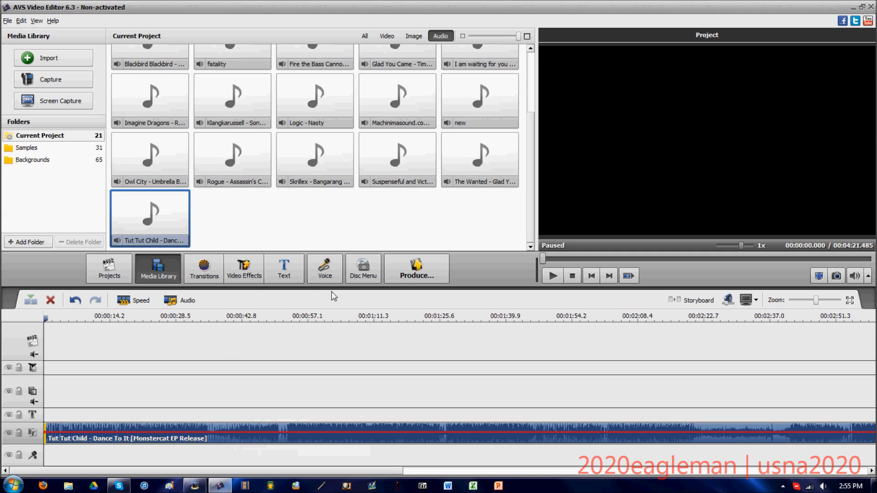
left_click(729, 300)
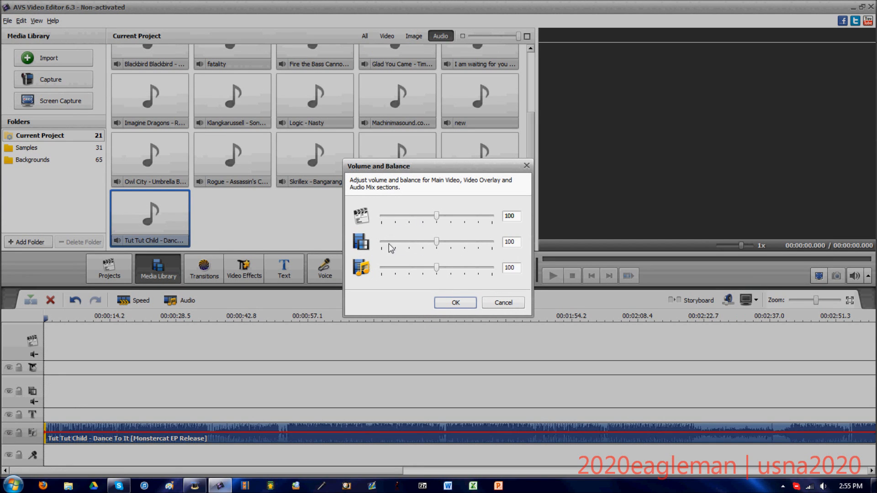
left_click(504, 302)
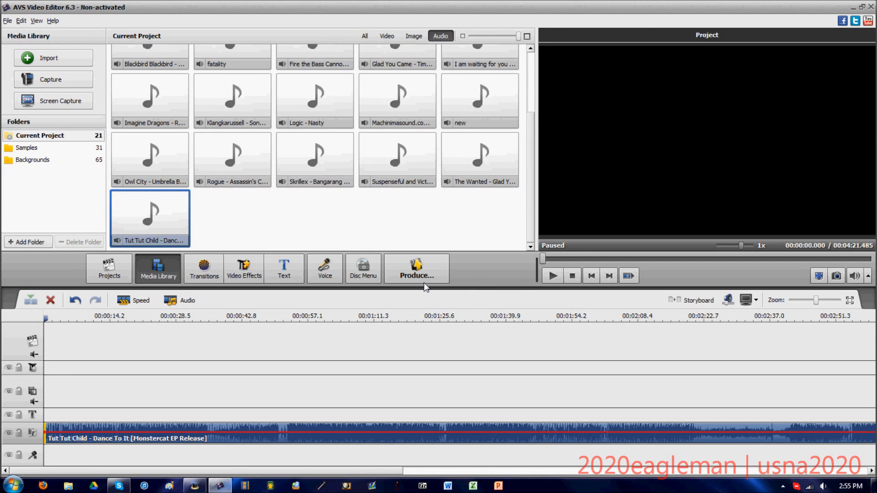
right_click(230, 440)
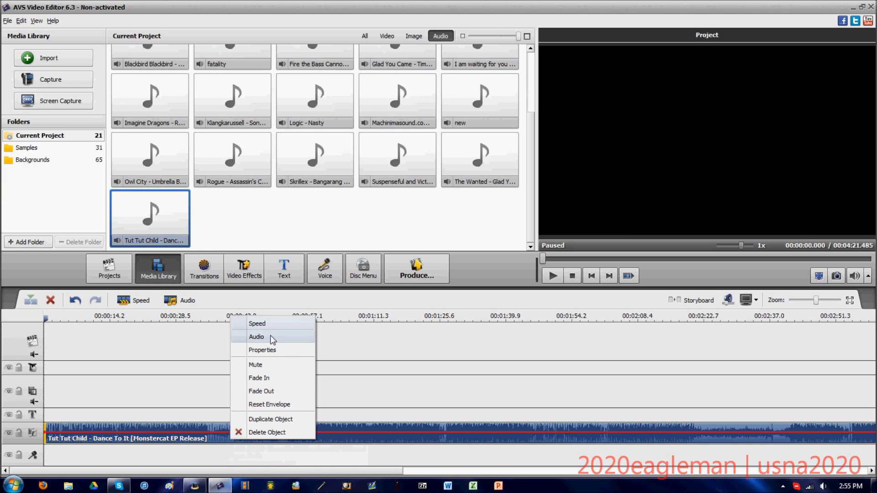
- Browse the clip's Audio Correction effects from Noise Removal through Pitch Shift
left_click(192, 300)
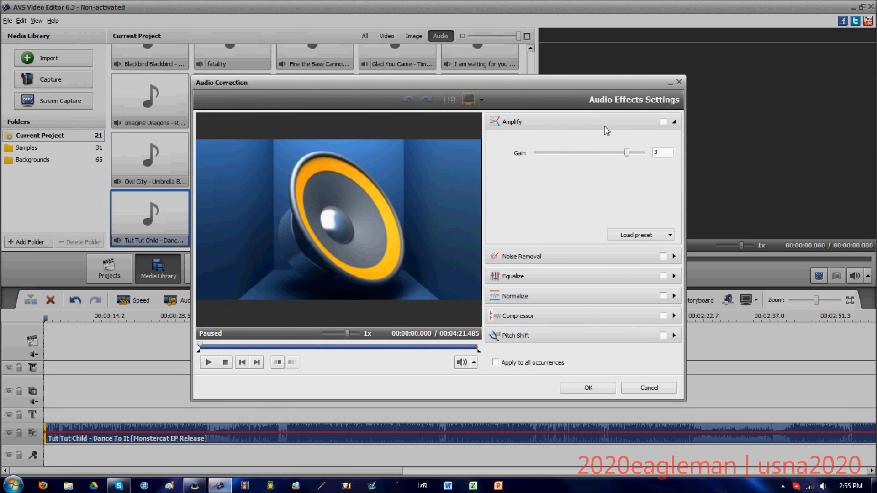
left_click(540, 259)
left_click(537, 281)
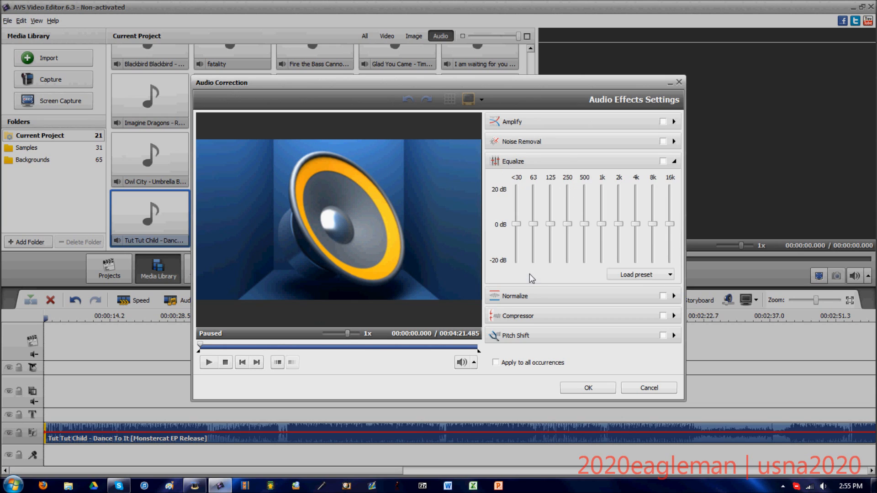
left_click(538, 297)
left_click(538, 315)
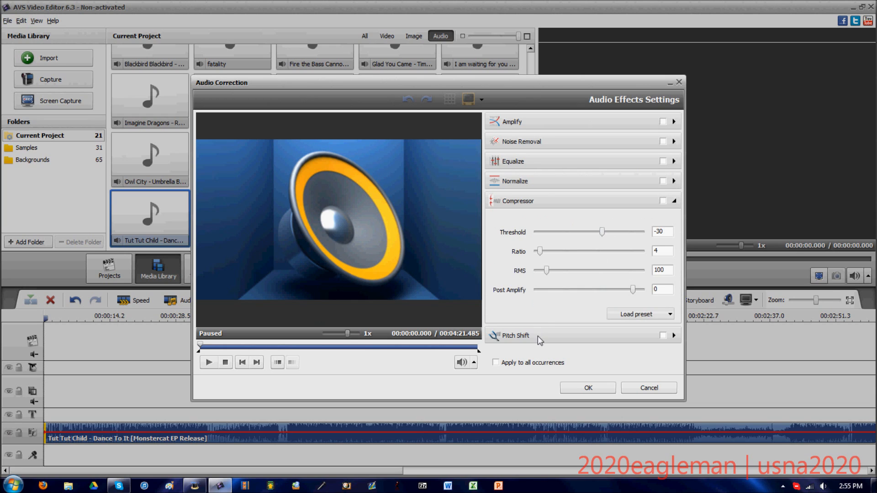
left_click(538, 335)
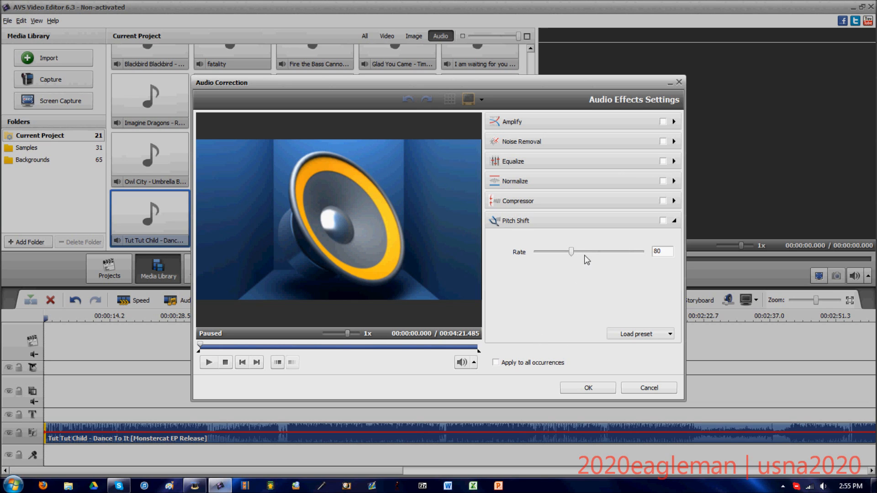
- Raise the Pitch Shift rate to 160 with a preset and enable Amplify
left_click(573, 252)
left_click_drag(573, 252, 579, 251)
left_click(641, 334)
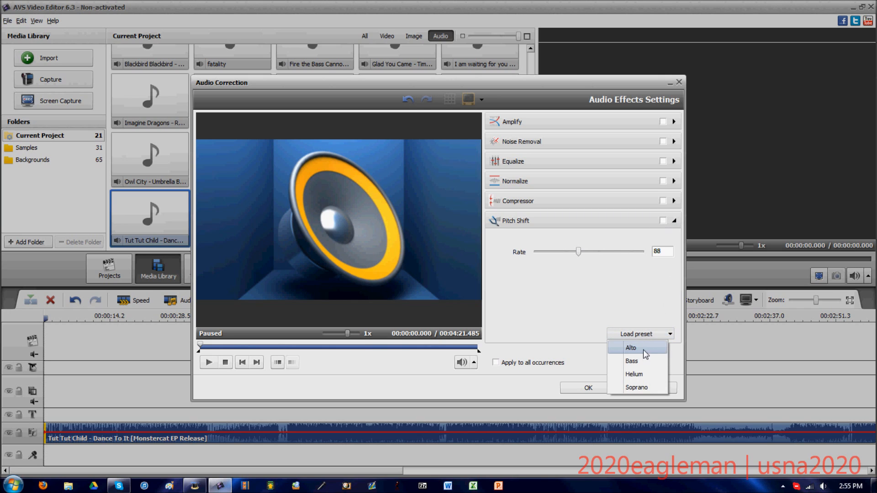
left_click(647, 370)
left_click(641, 334)
left_click(654, 375)
left_click(567, 203)
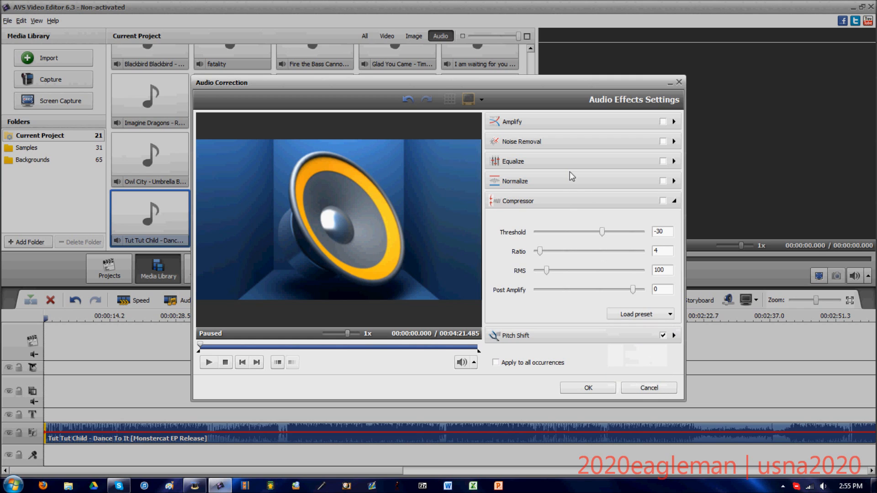
left_click(569, 142)
left_click(507, 122)
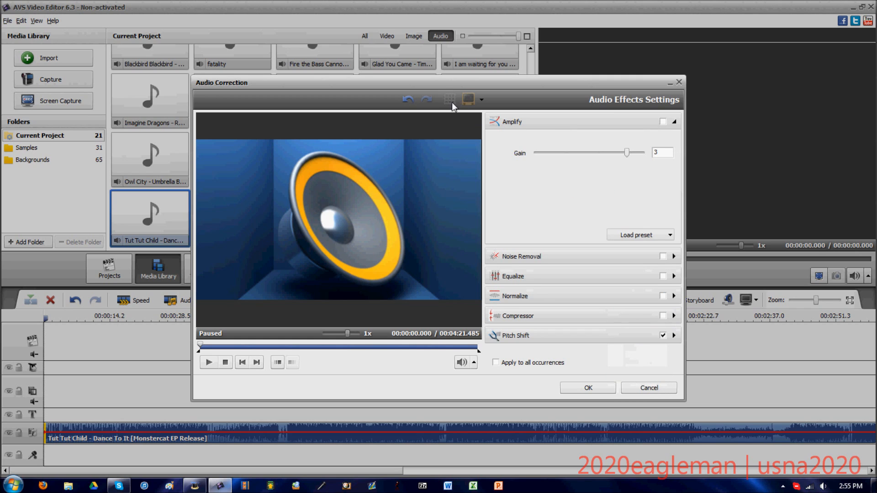
- Mark the preview end at 00:01:57 and preview the effects from about 1:12 at 16x speed
left_click(259, 348)
left_click(329, 348)
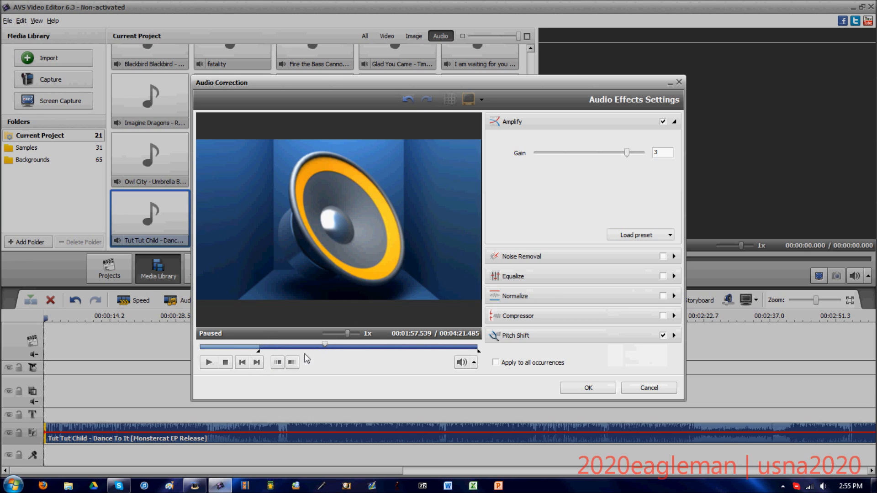
left_click(291, 363)
left_click(473, 363)
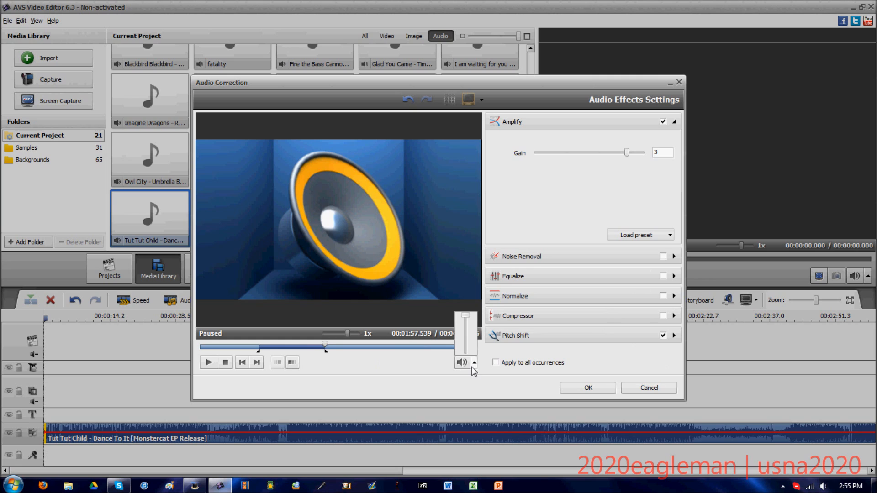
left_click(468, 325)
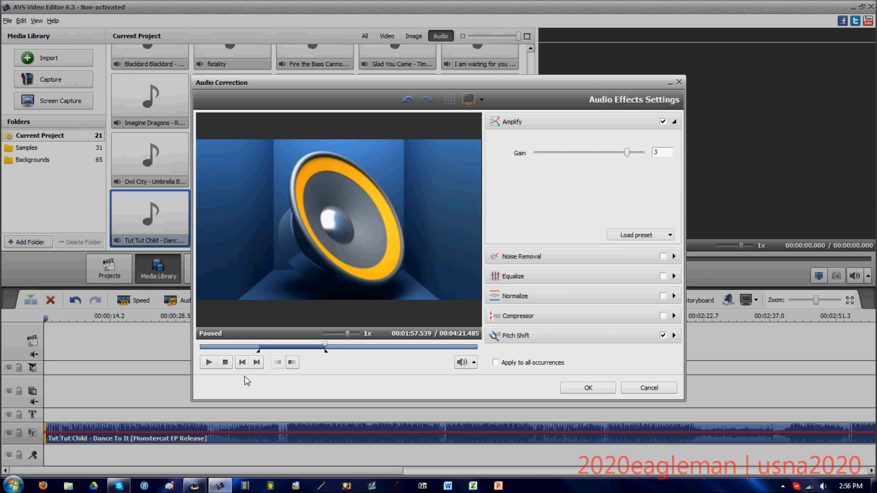
left_click(280, 347)
left_click(210, 362)
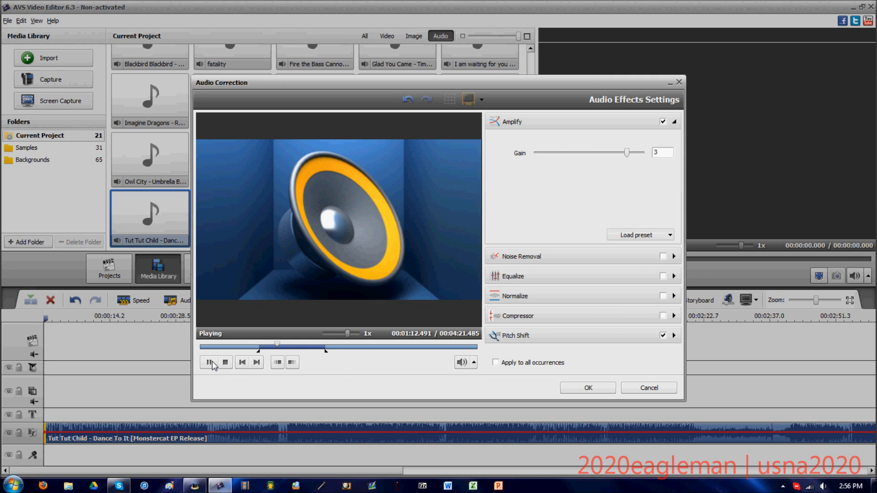
left_click(210, 362)
left_click_drag(350, 334, 362, 335)
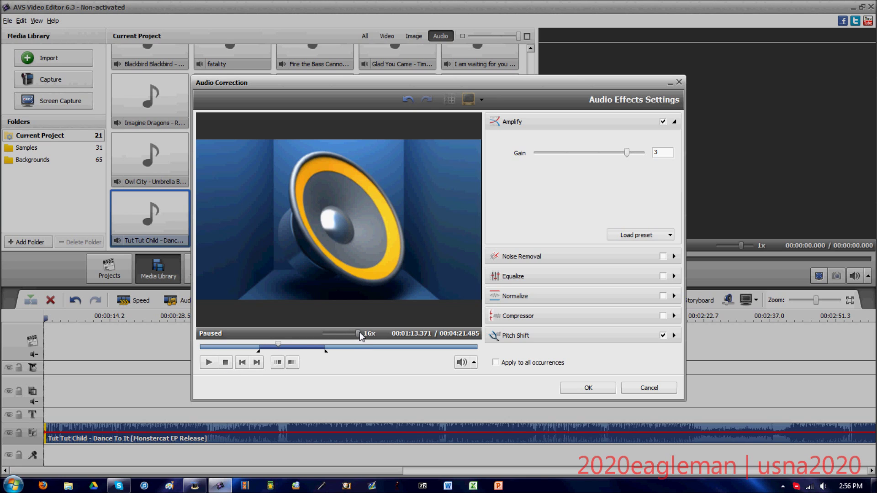
left_click(210, 362)
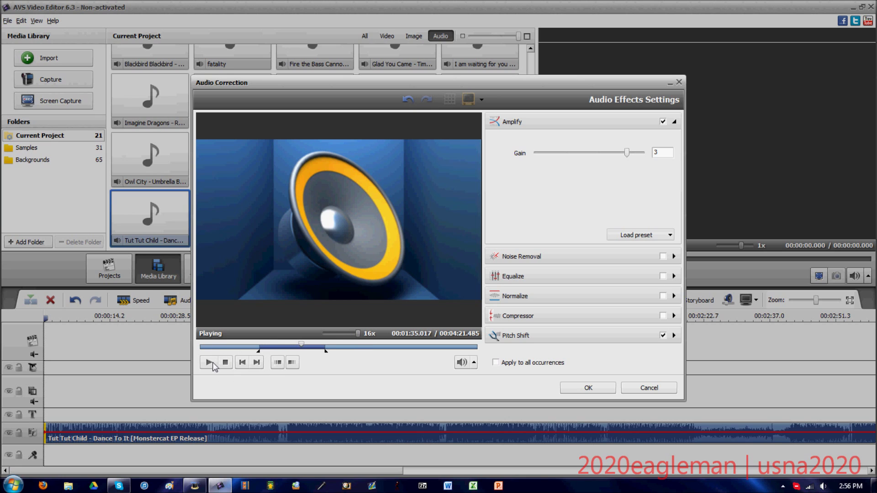
- Discard the audio effects and set the Tut Tut Child clip's speed to 2.5x
left_click(650, 389)
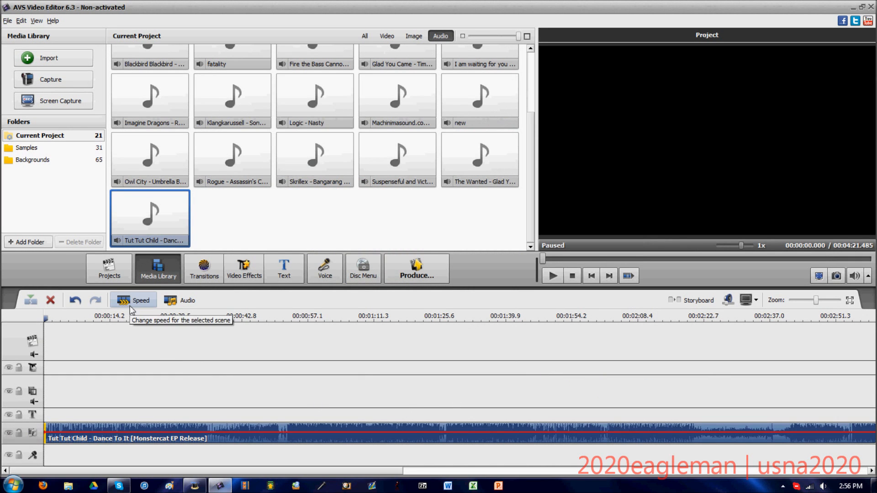
left_click(127, 302)
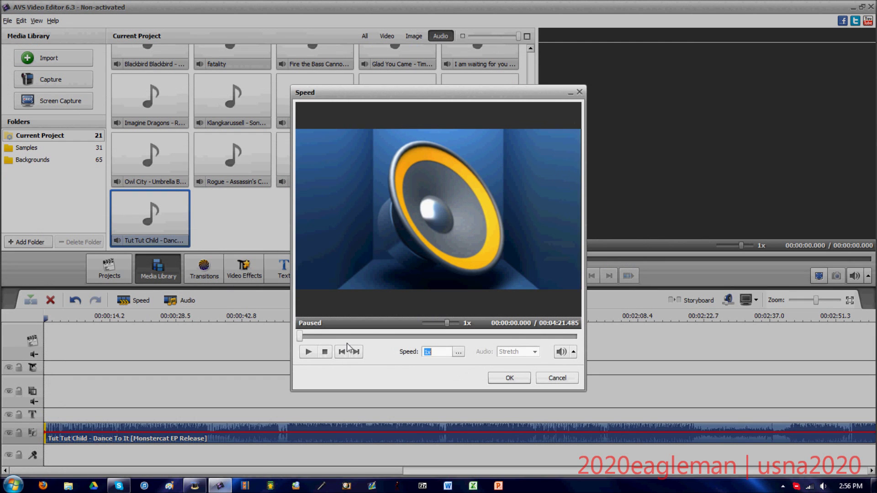
left_click(457, 351)
left_click_drag(438, 367, 447, 367)
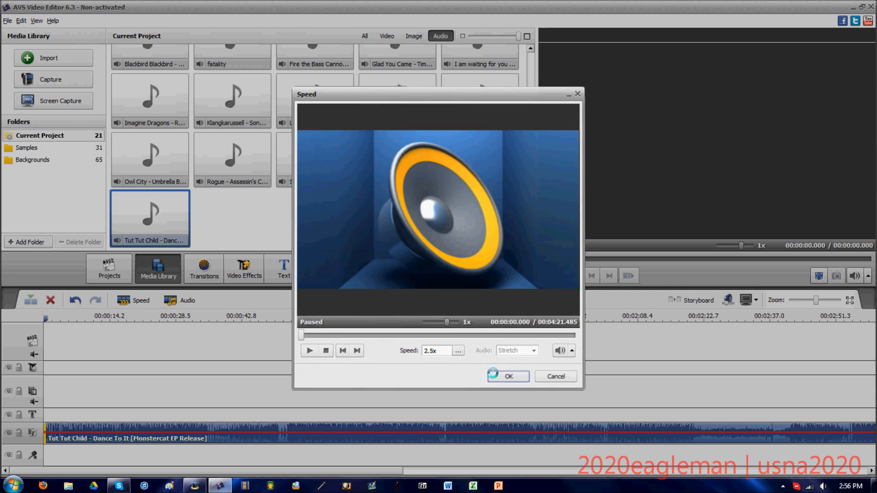
left_click(510, 378)
- Preview the sped-up clip briefly and return to its audio correction settings
left_click(557, 278)
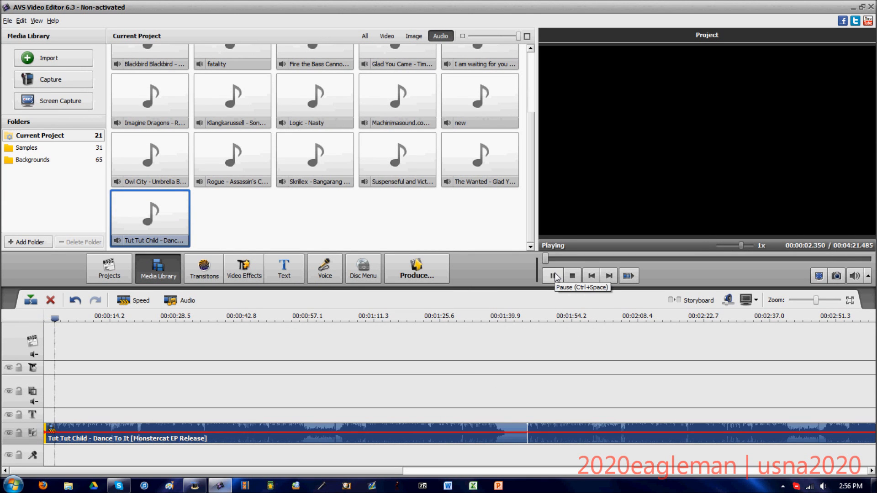
left_click(557, 277)
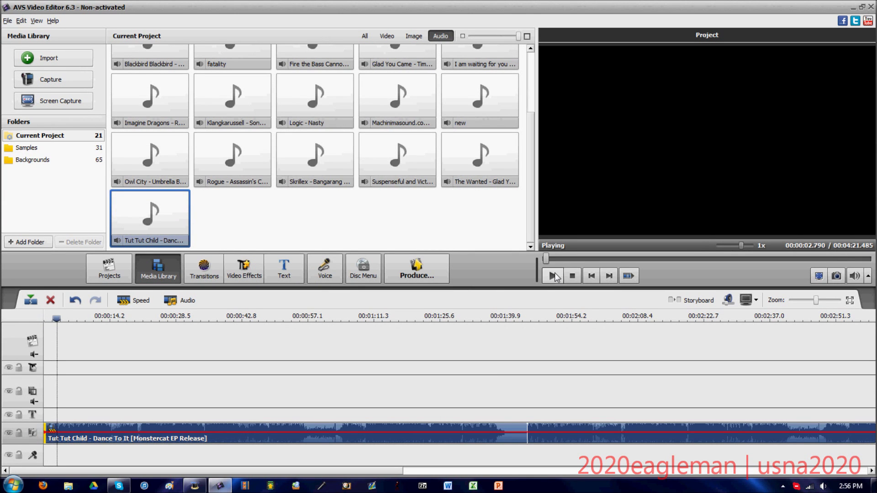
left_click(184, 300)
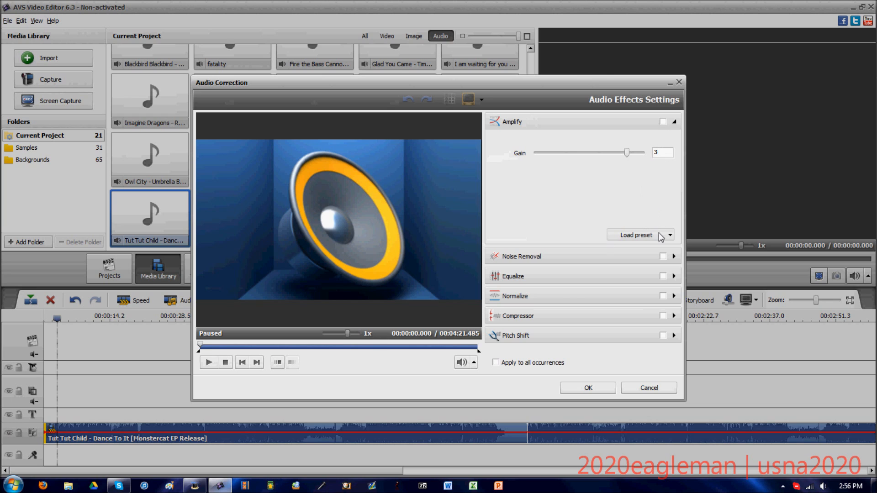
left_click(561, 296)
left_click_drag(625, 213, 599, 214)
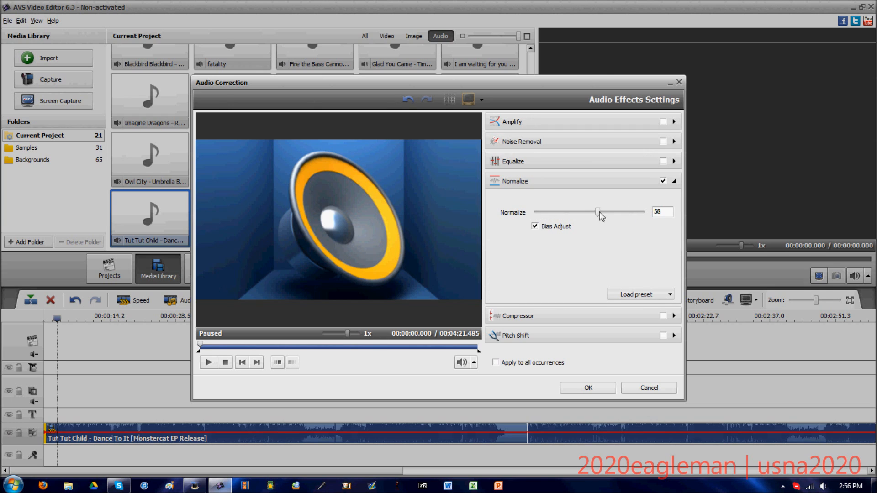
left_click(556, 165)
left_click(541, 336)
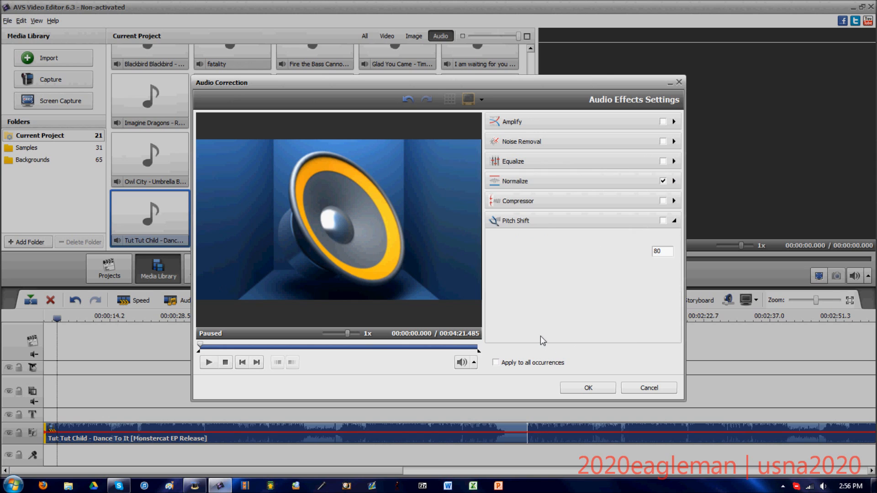
mouse_move(568, 252)
left_mouse_down()
mouse_move(619, 252)
mouse_move(516, 253)
left_mouse_up()
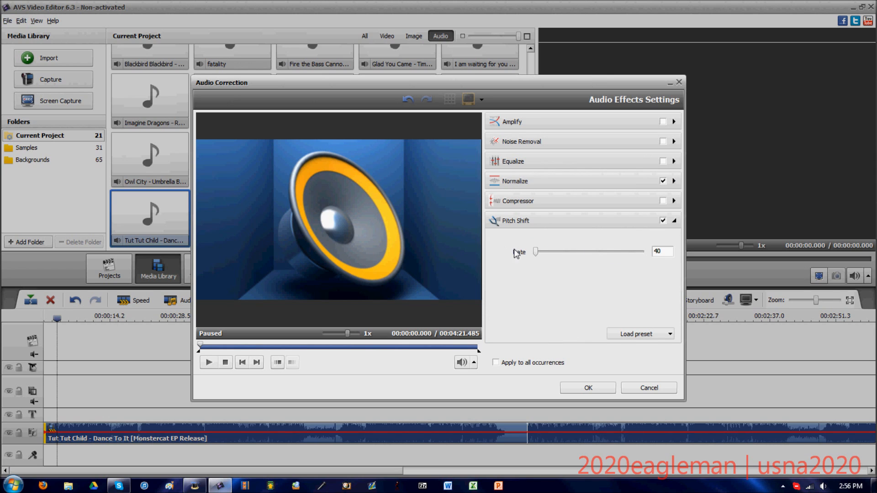
left_click(649, 389)
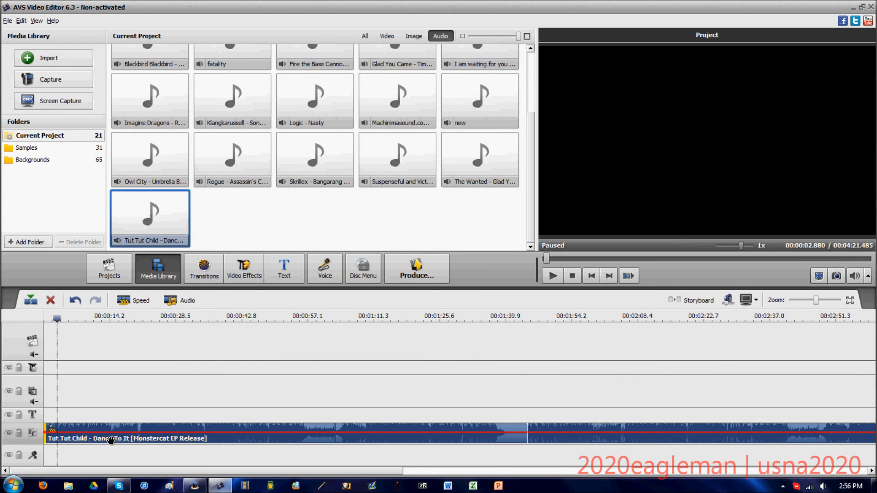
- Delete the music clip and check the Voice panel's microphone source and recording options
key("Delete")
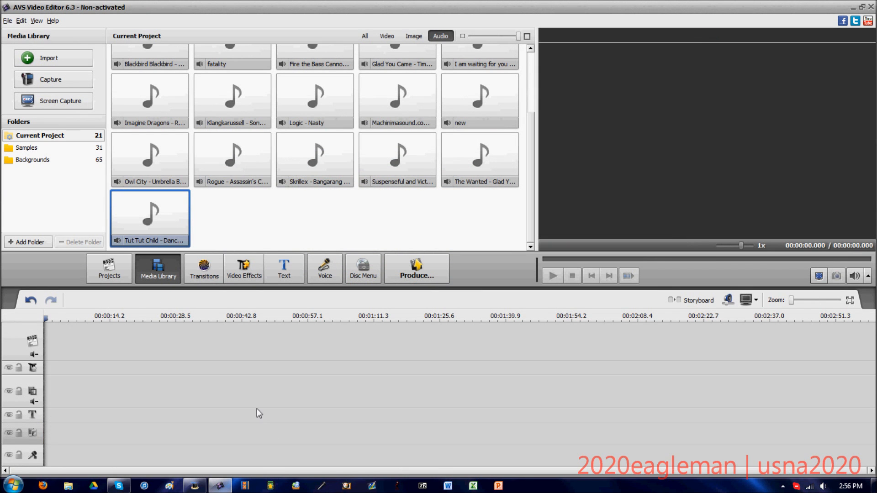
left_click(325, 271)
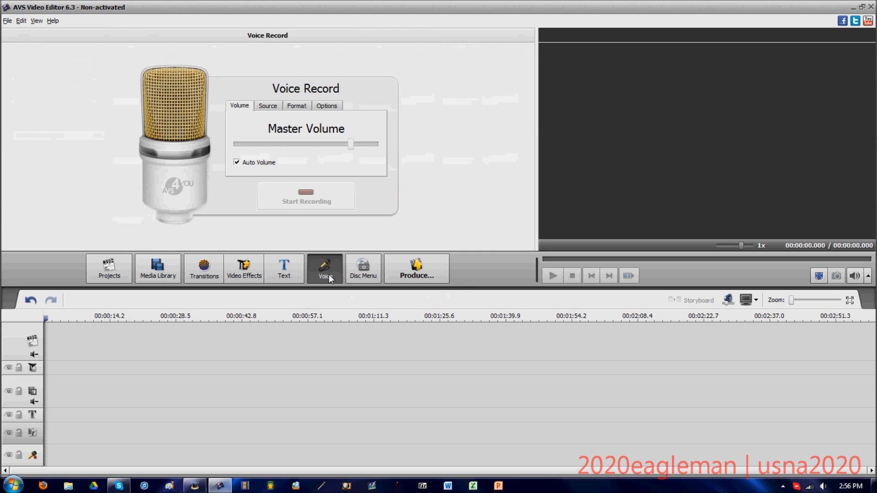
left_click(267, 106)
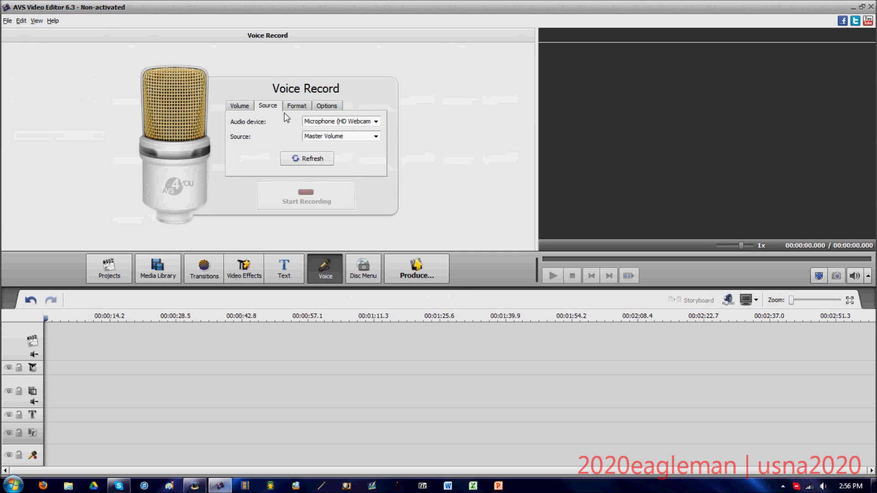
left_click(341, 122)
left_click(327, 106)
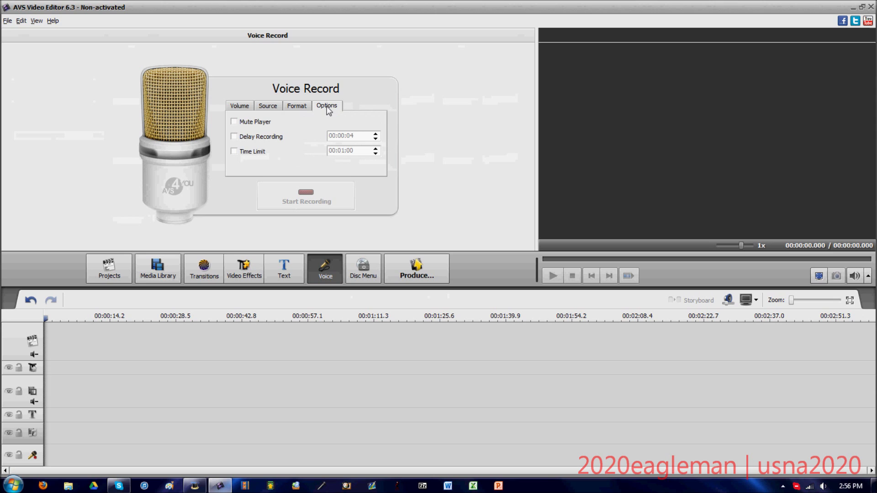
left_click(241, 106)
left_click(158, 270)
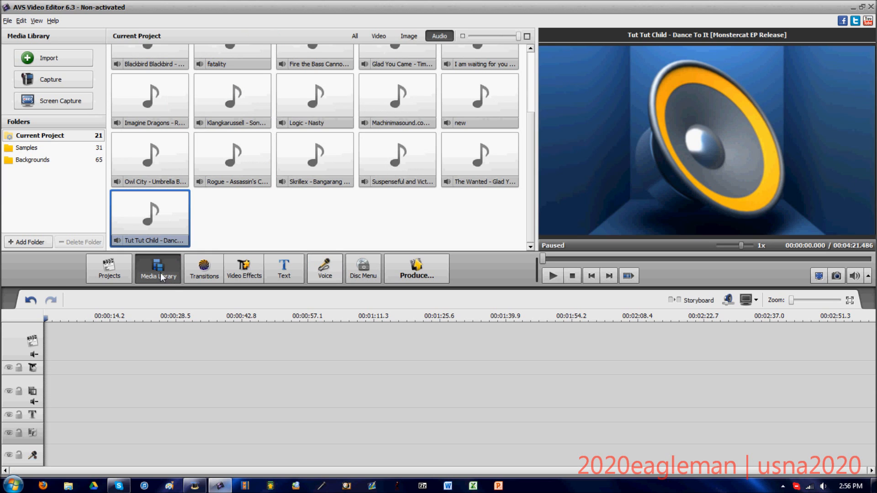
- Place the Camouflage green background at the start of the timeline
left_click(35, 159)
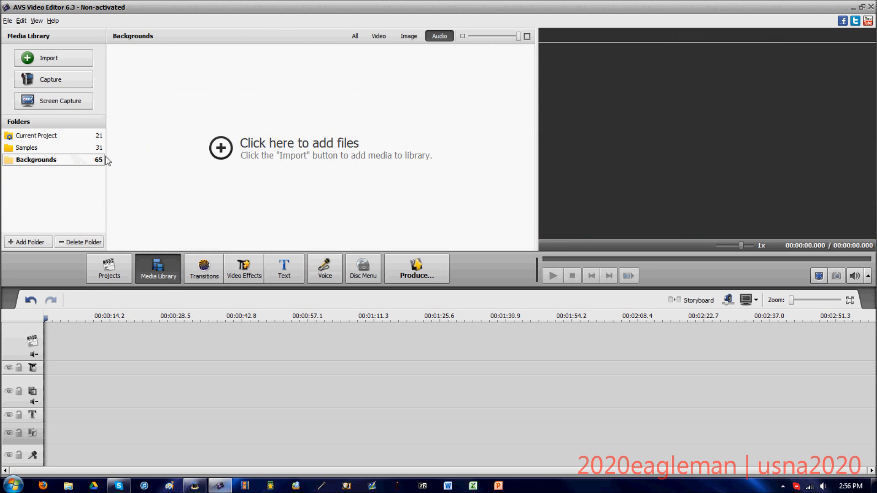
left_click(409, 36)
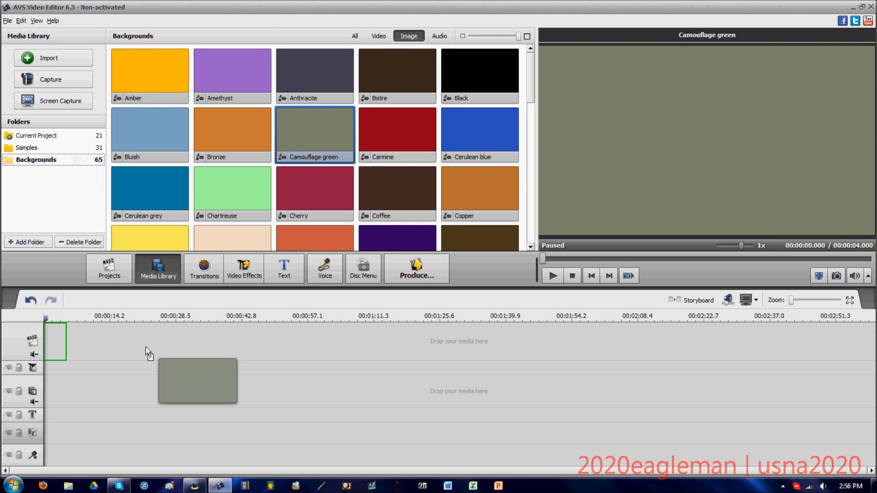
left_click_drag(315, 130, 158, 356)
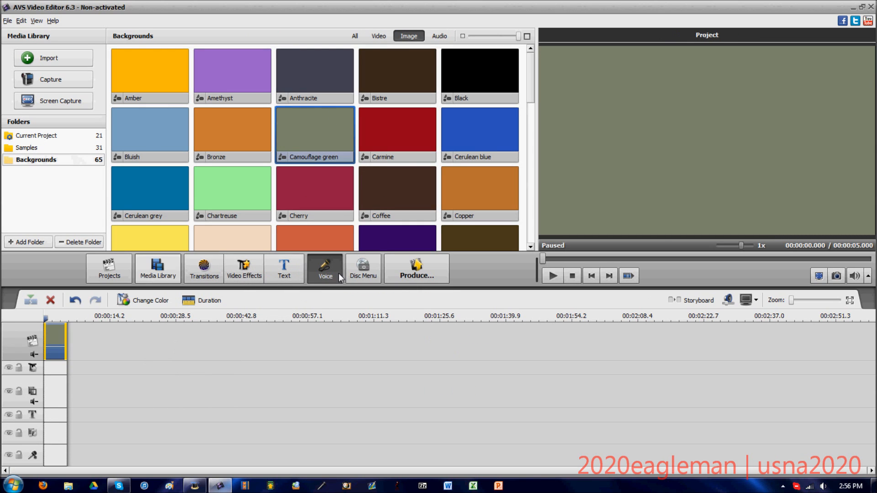
- Record a short voice clip onto the voice track
left_click(324, 269)
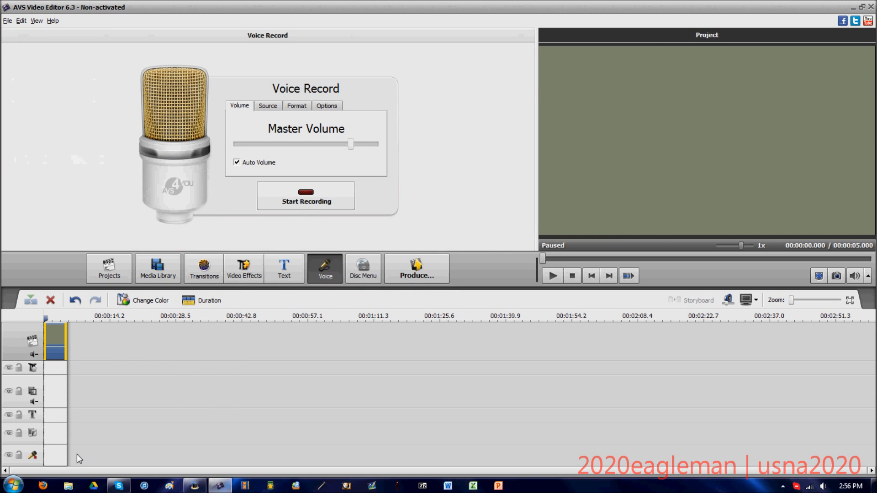
left_click(268, 106)
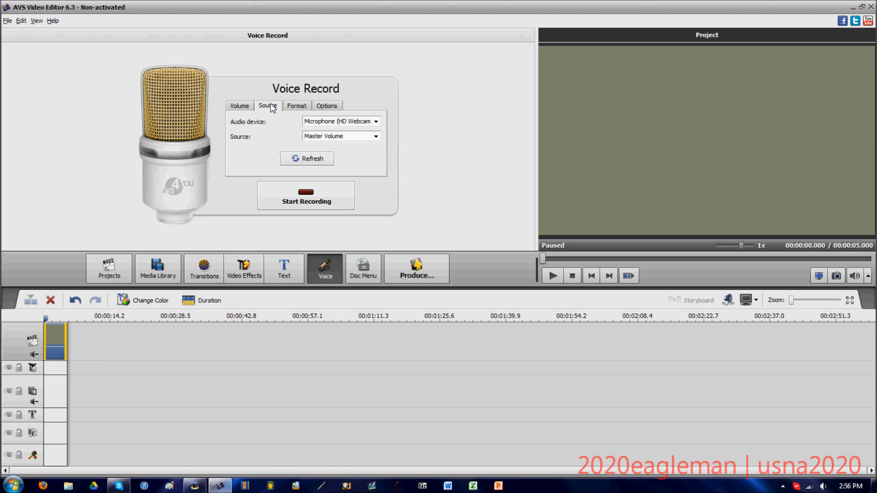
left_click(240, 106)
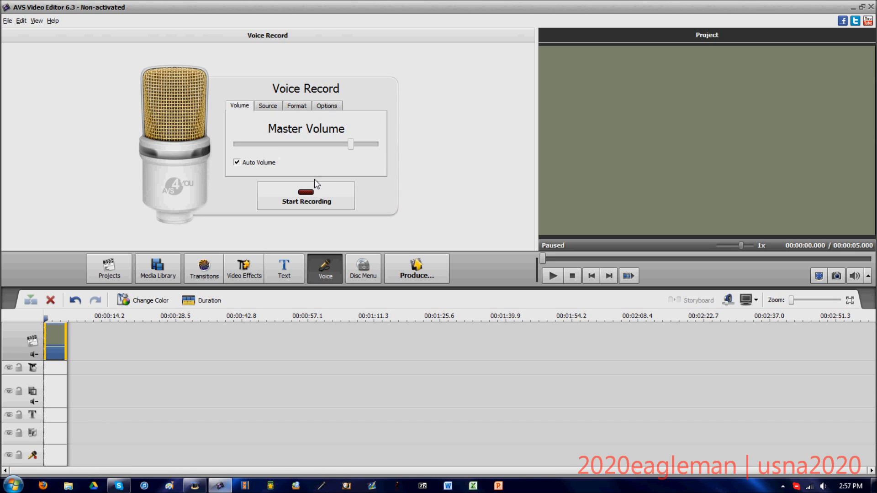
left_click(313, 198)
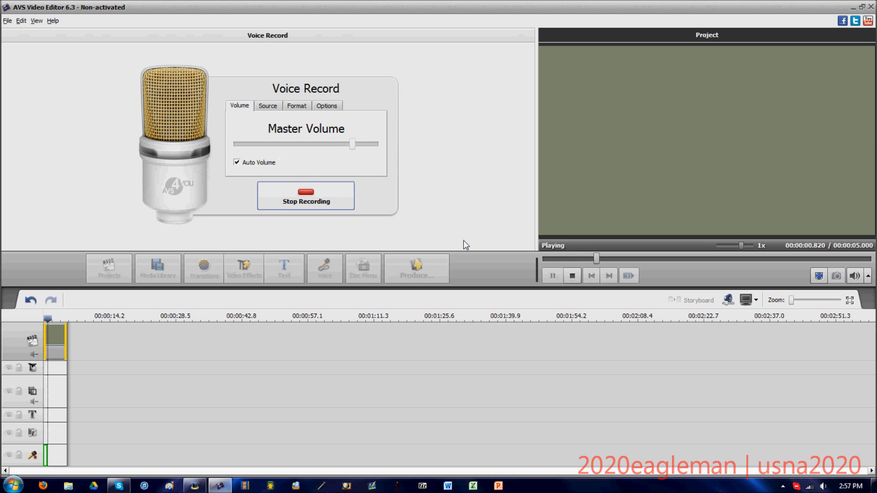
left_click(320, 198)
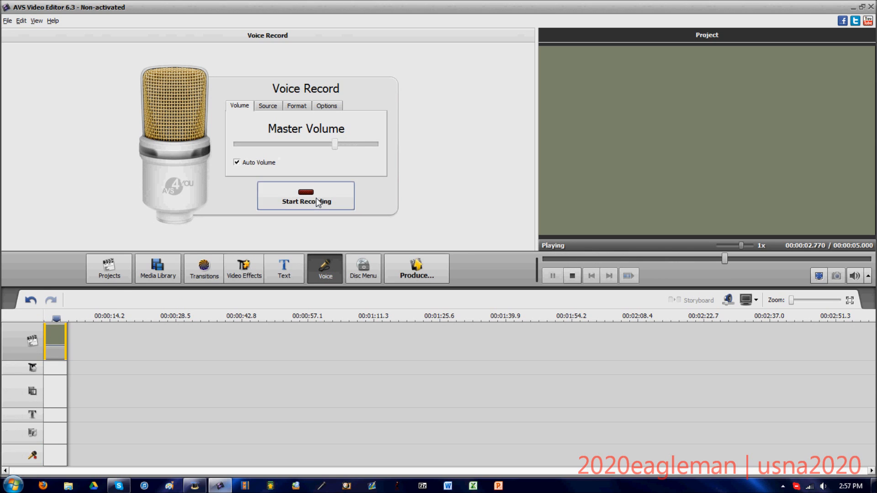
- Play the recording from the start and lengthen the voice clip on the timeline
left_click_drag(57, 320, 45, 320)
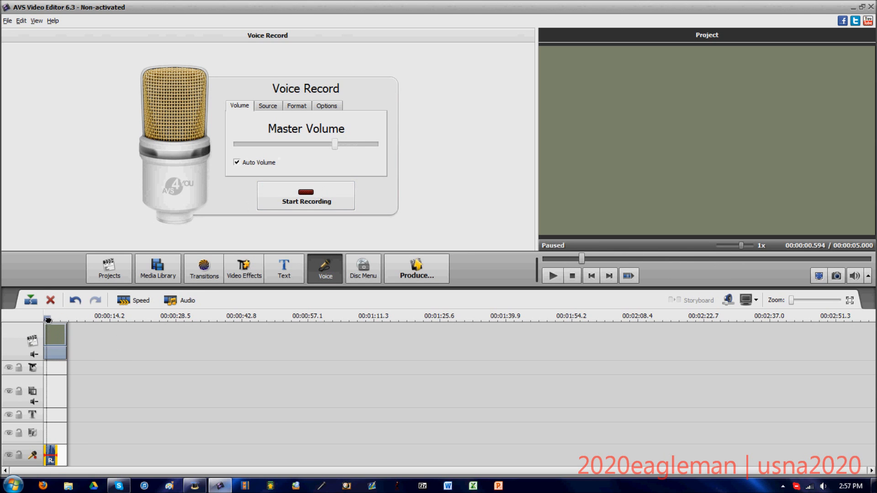
left_click(551, 275)
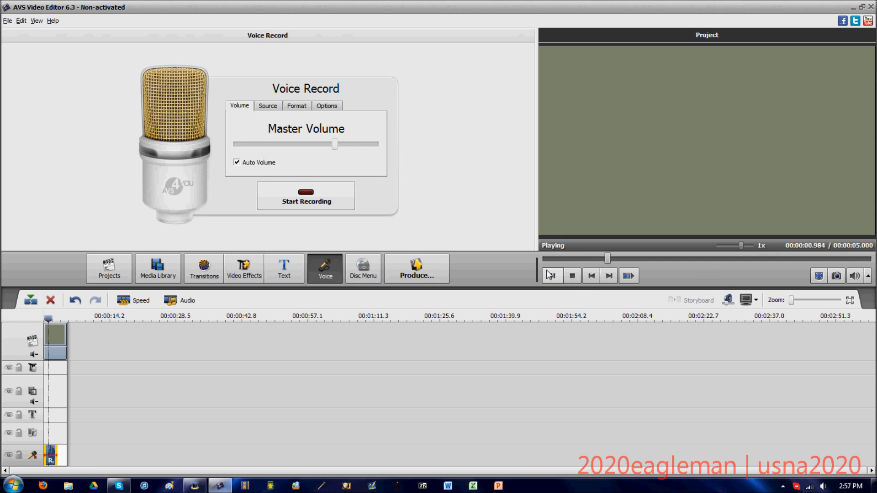
left_click(554, 277)
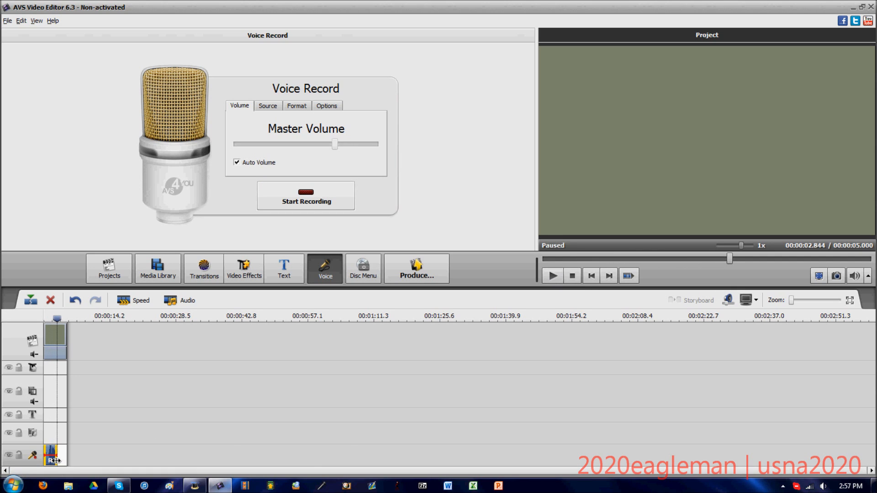
left_click_drag(64, 458, 144, 458)
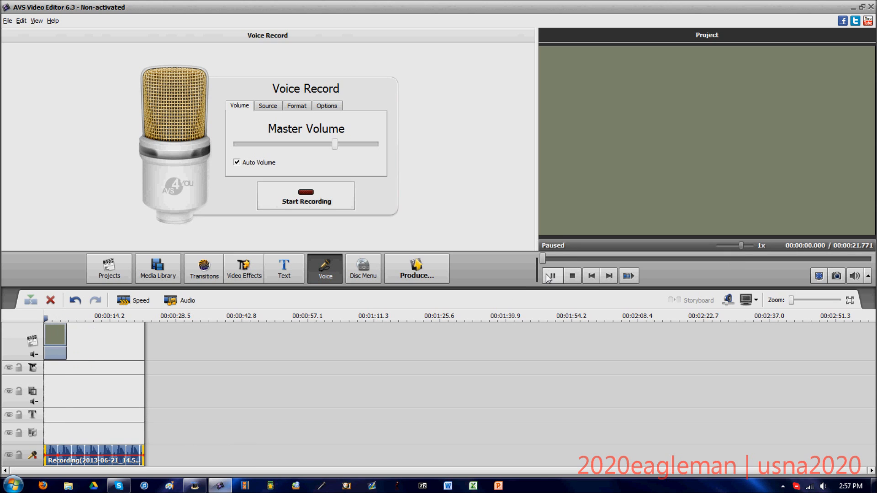
left_click(552, 276)
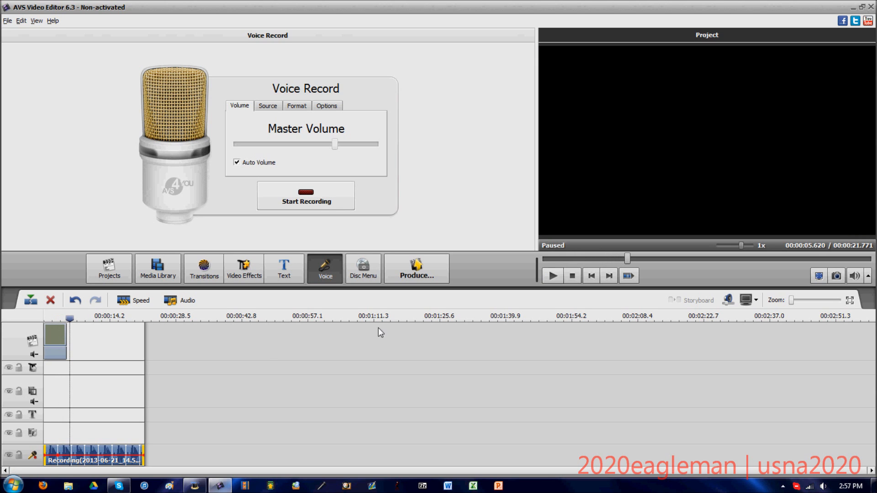
left_click(179, 301)
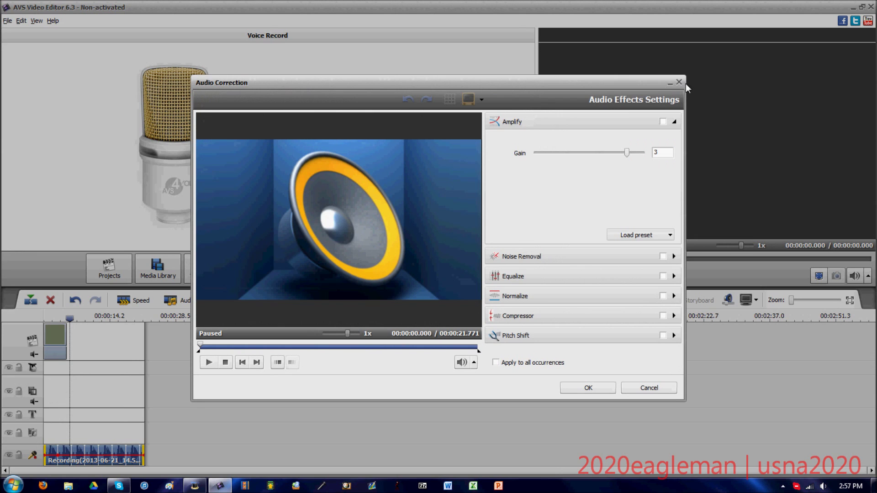
left_click(679, 82)
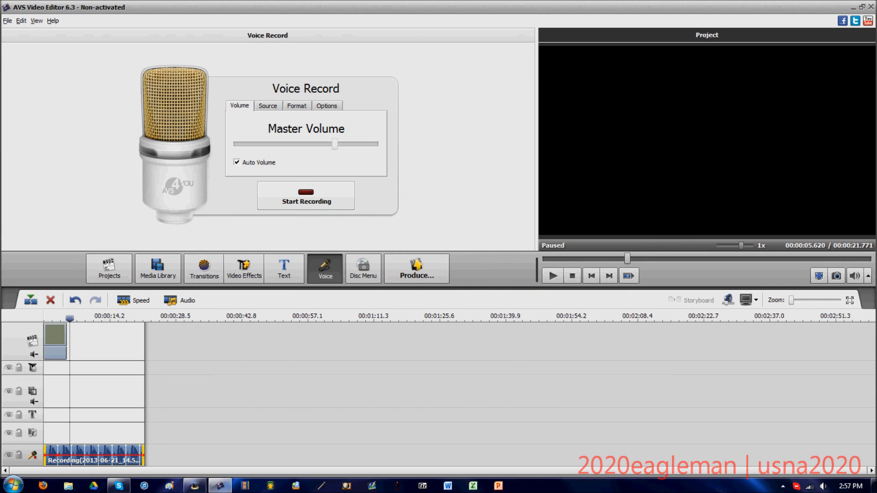
left_click_drag(794, 300, 833, 301)
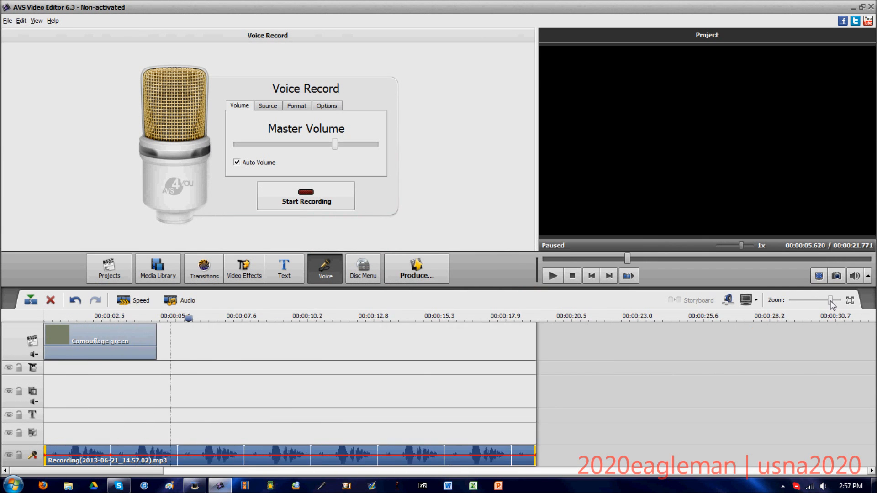
left_click(286, 319)
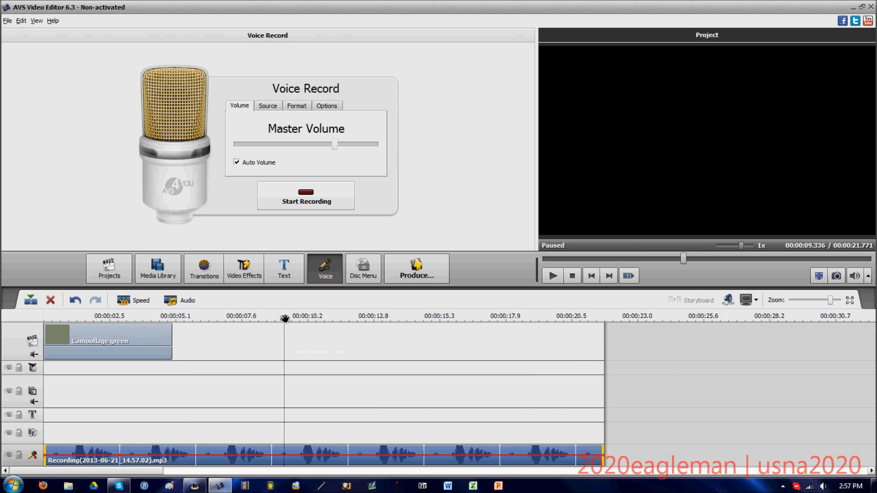
left_click_drag(285, 318, 537, 322)
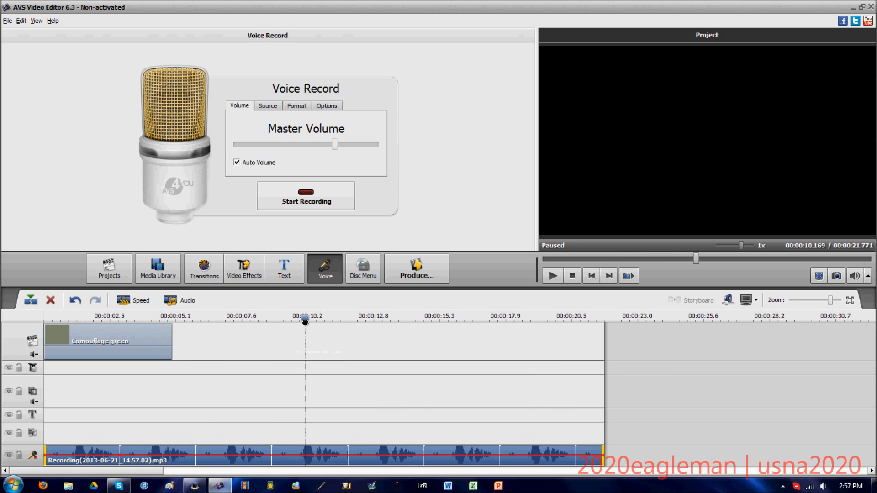
left_click_drag(538, 320, 223, 334)
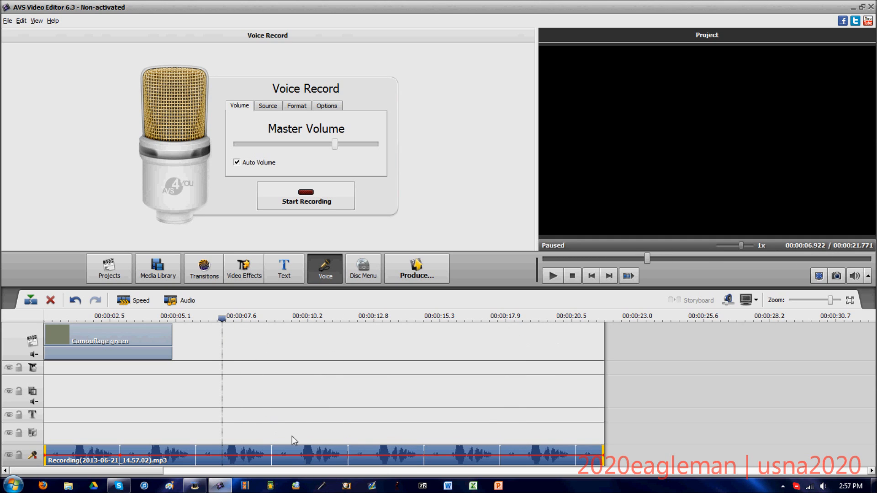
right_click(615, 440)
- Add a new line to the timeline via the track area's Add Line option
left_click(638, 431)
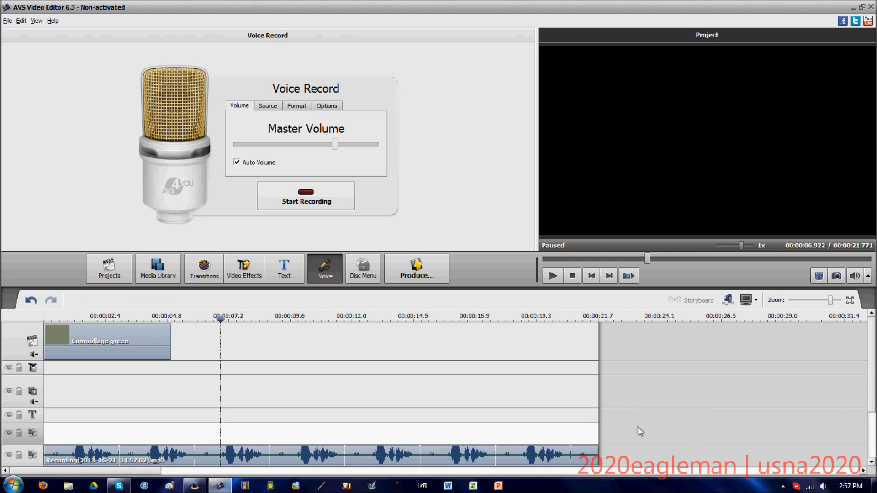
right_click(617, 430)
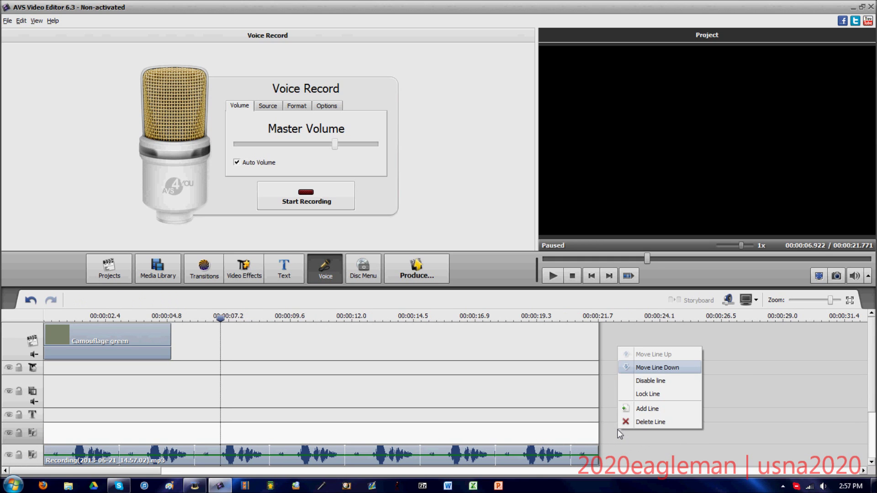
left_click(656, 408)
scroll(535, 449, "down", 3)
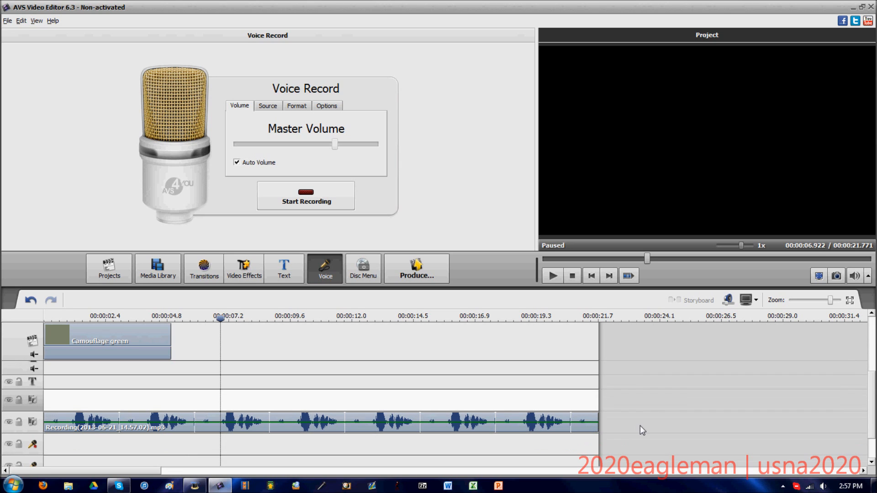
- Move the voice recording to the line below and delete it from the timeline
left_click(57, 414)
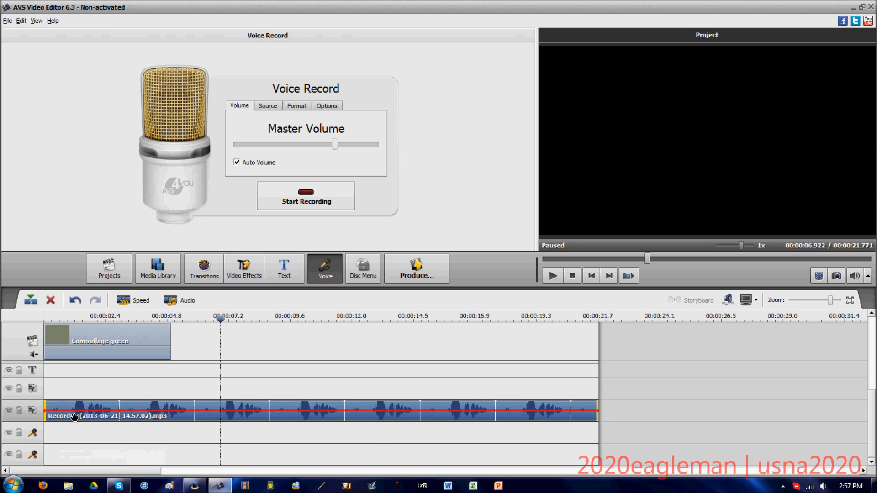
left_click_drag(68, 415, 90, 433)
key("Delete")
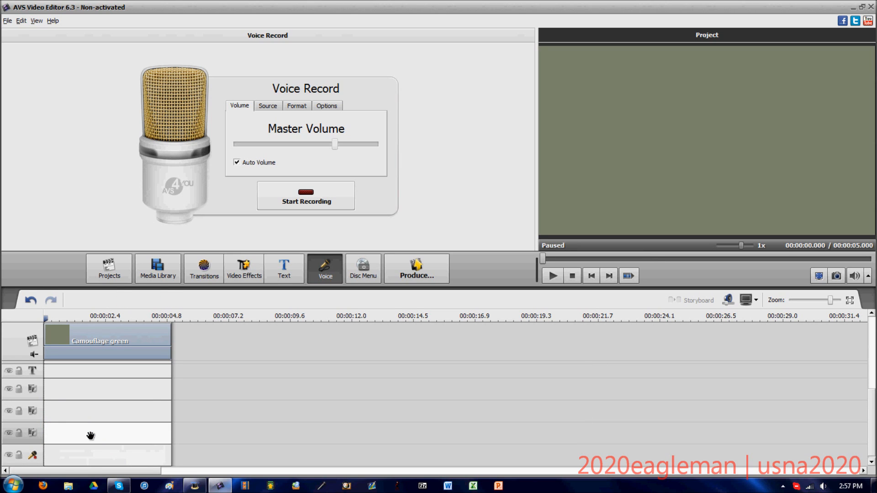
- Import every music file from the folder into the library's Audio section
left_click(160, 275)
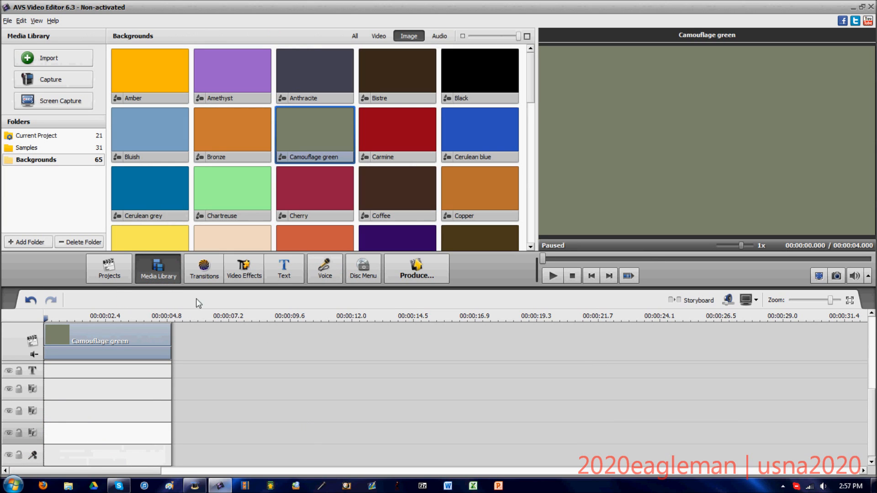
left_click(440, 35)
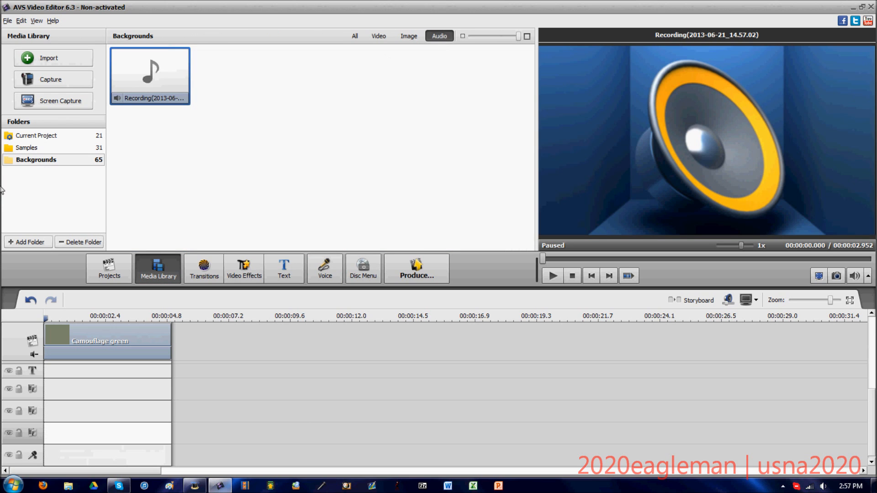
left_click(54, 57)
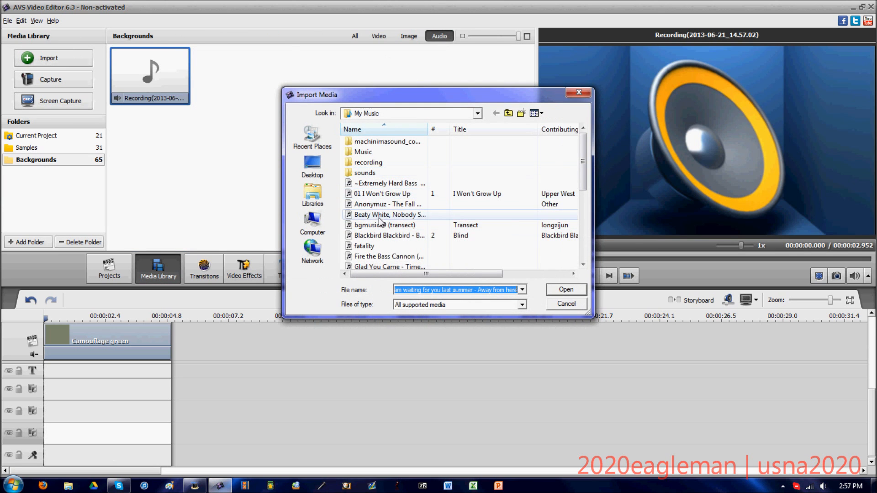
left_click(389, 214)
key("ctrl+a")
key("Return")
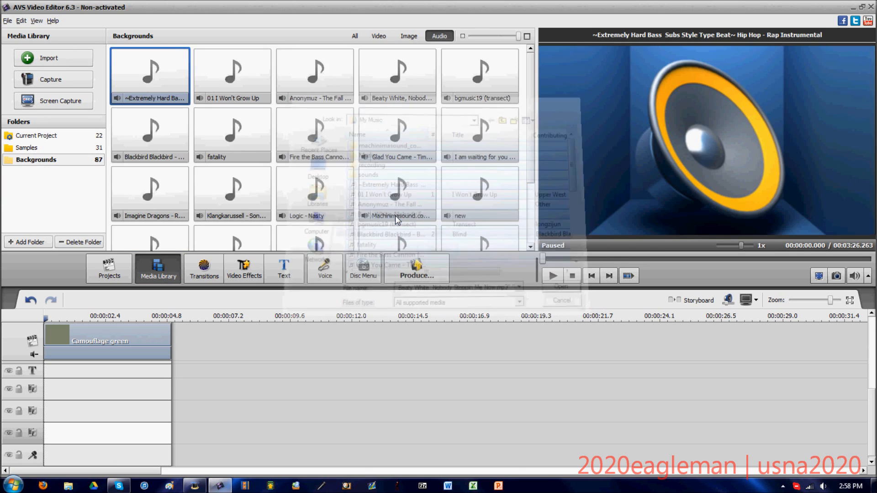
- Place Klangkarussell, Logic - Nasty and 'new' on three separate audio lines
left_click(398, 137)
left_click(181, 177)
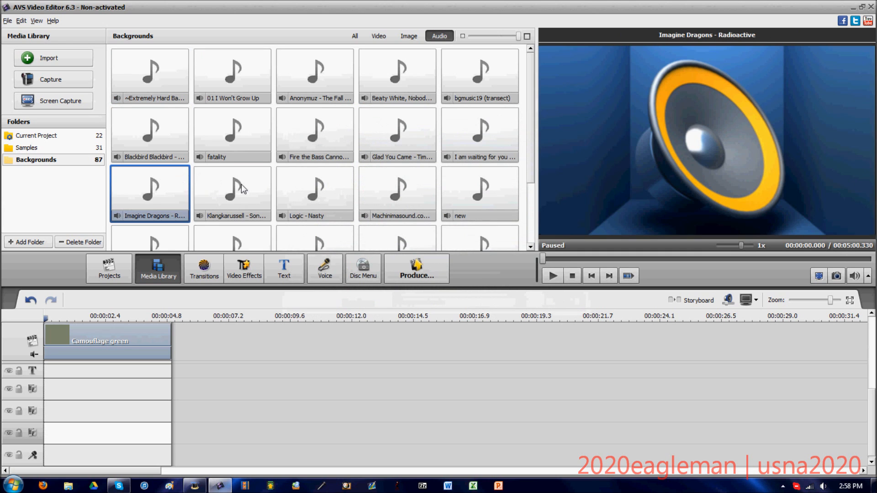
left_click_drag(242, 185, 103, 412)
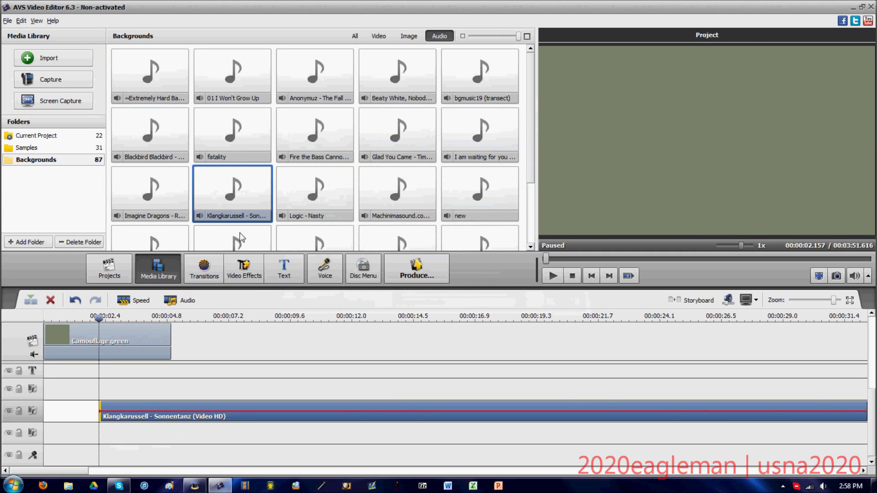
mouse_move(314, 193)
left_mouse_down()
mouse_move(194, 346)
mouse_move(103, 435)
left_mouse_up()
mouse_move(480, 195)
left_mouse_down()
mouse_move(75, 465)
mouse_move(88, 455)
left_mouse_up()
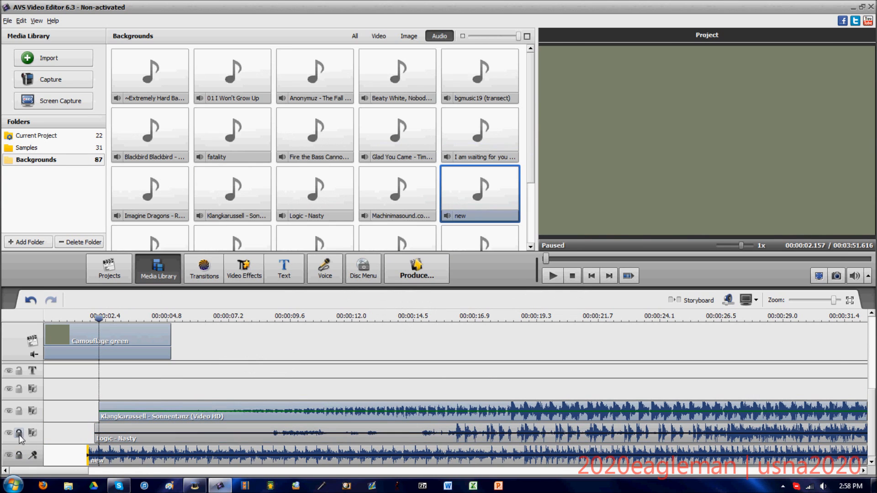
- Toggle the Logic - Nasty line lock and move playback to the background's end
left_click(20, 436)
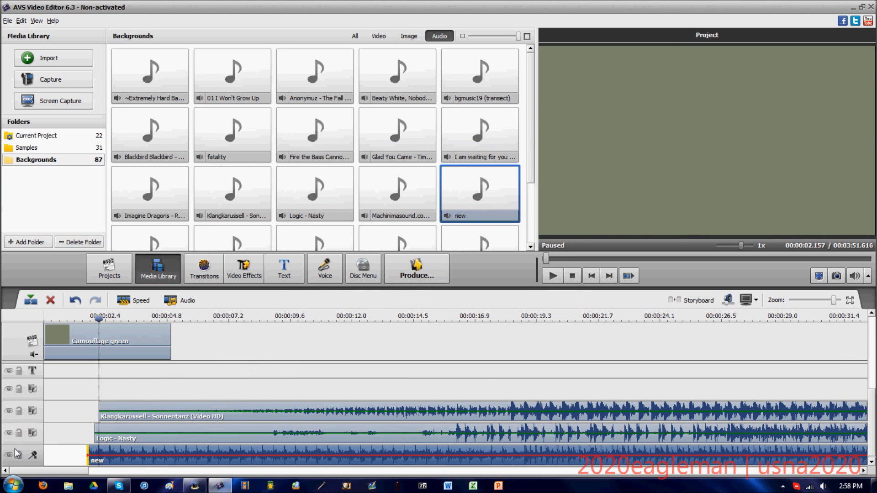
left_click(106, 341)
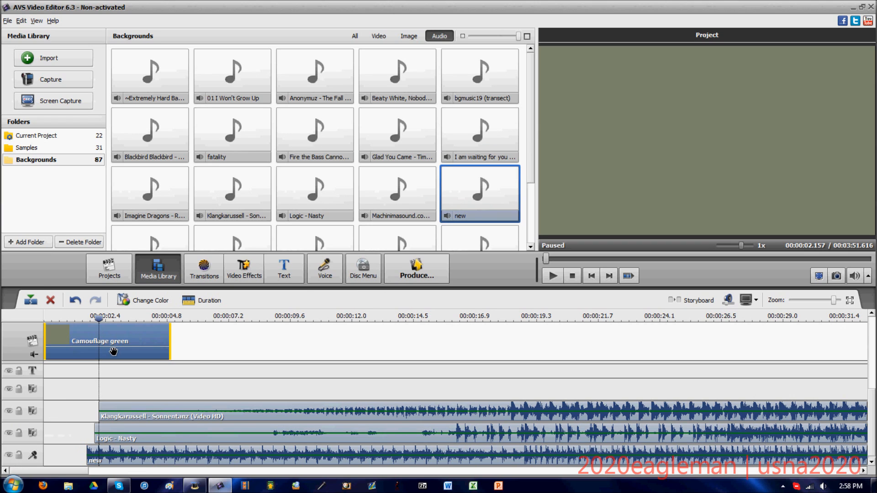
mouse_move(98, 317)
left_mouse_down()
mouse_move(171, 319)
mouse_move(122, 317)
left_mouse_up()
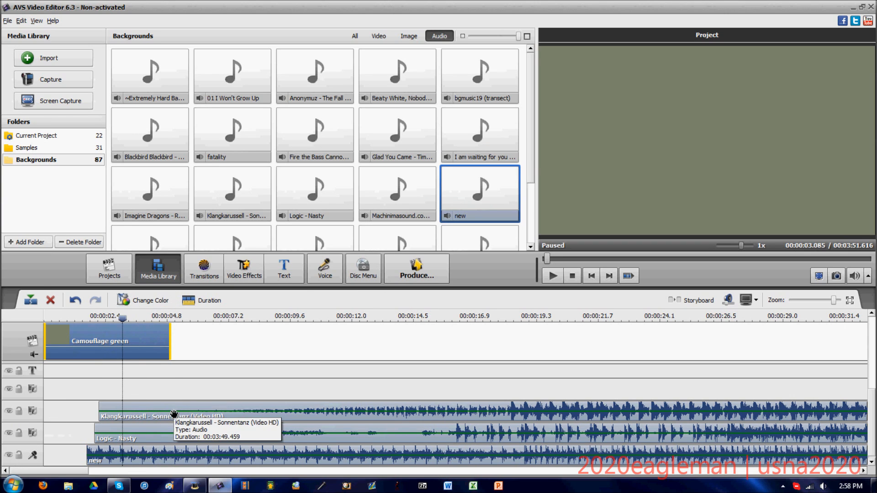
- Slide Klangkarussell and Logic - Nasty to 0:00 and lock the Klangkarussell line
left_click(144, 416)
left_click_drag(144, 416, 97, 415)
mouse_move(138, 439)
left_mouse_down()
mouse_move(93, 440)
mouse_move(75, 458)
left_mouse_up()
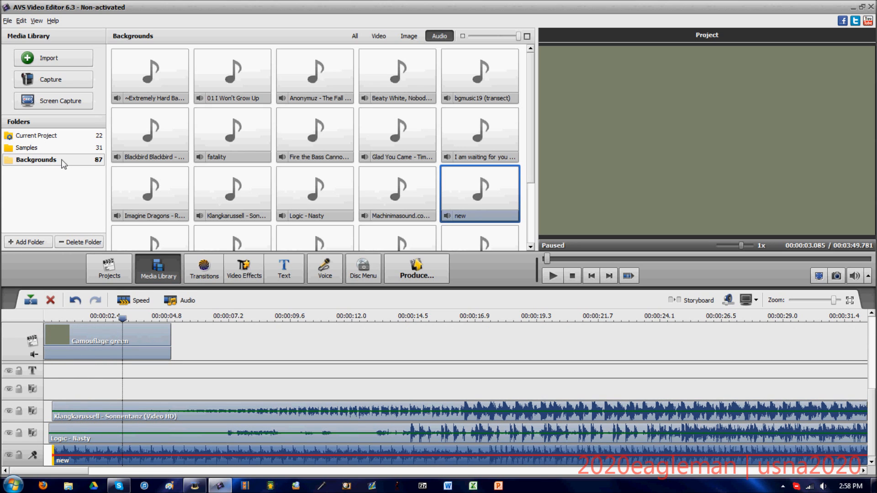
left_click(21, 416)
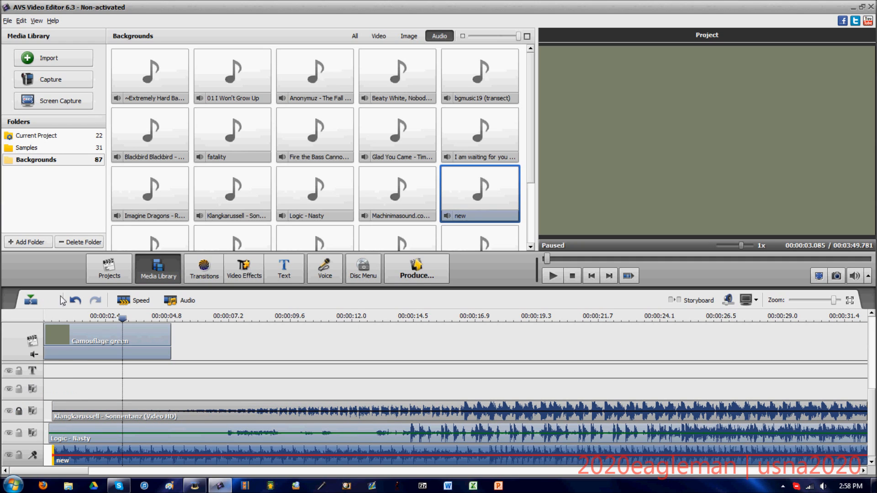
left_click(409, 36)
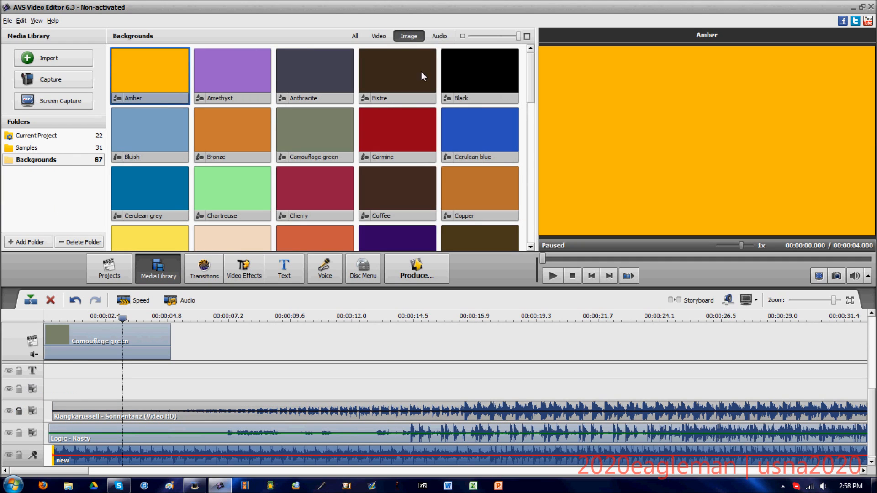
left_click_drag(397, 71, 269, 338)
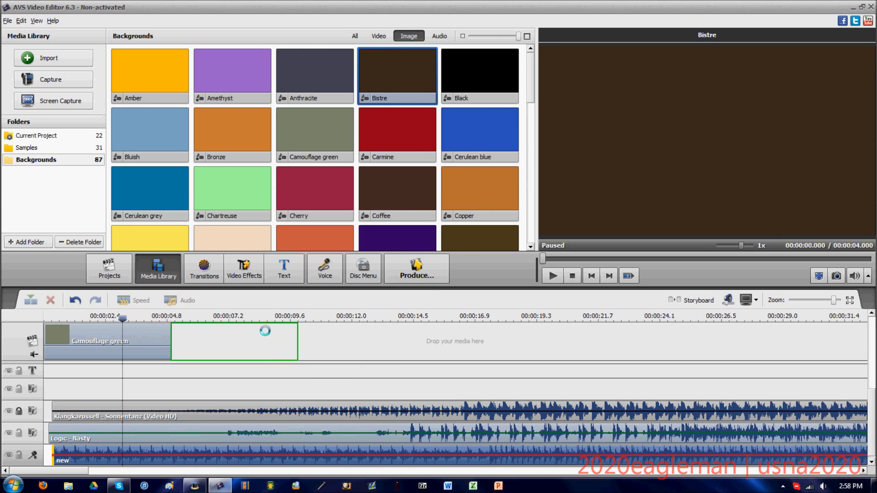
left_click(305, 438)
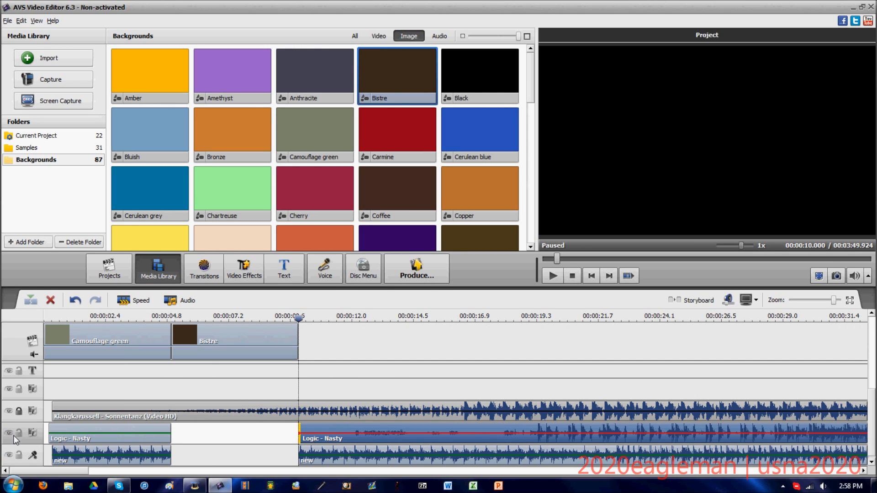
key("ctrl+z")
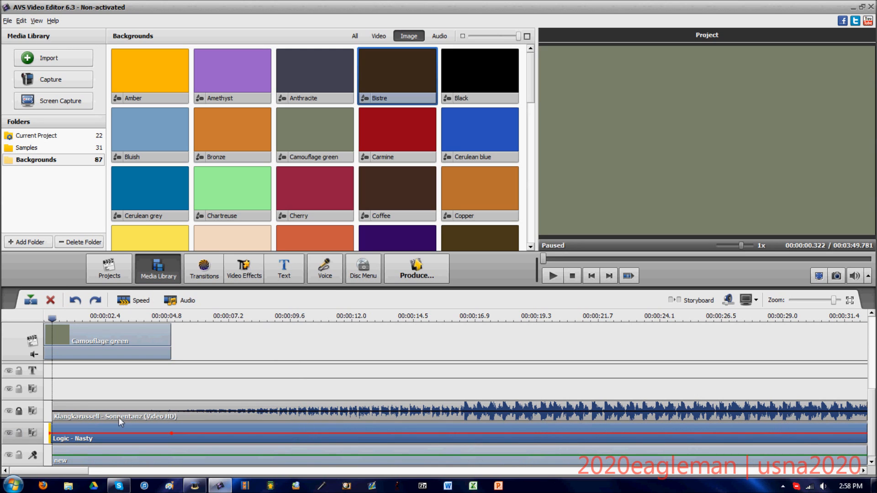
left_click(23, 406)
left_click(553, 276)
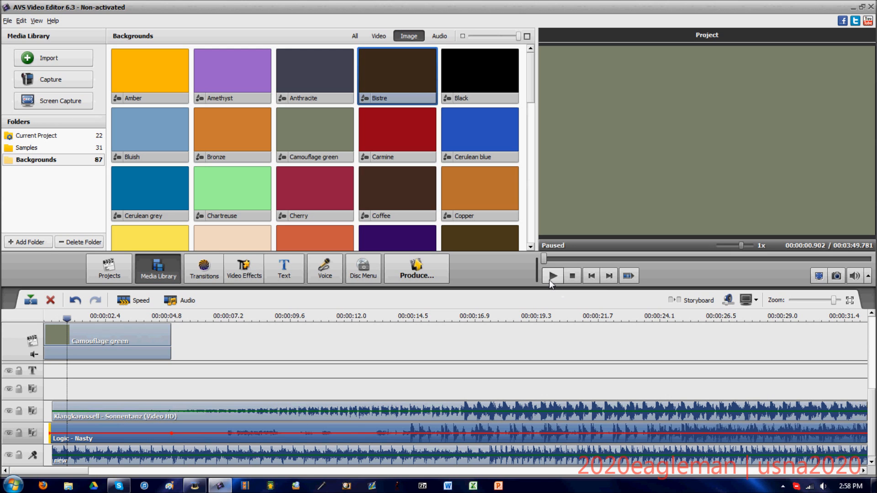
- Enable Amplify on Logic - Nasty with the 6 db Cut preset
left_click(187, 301)
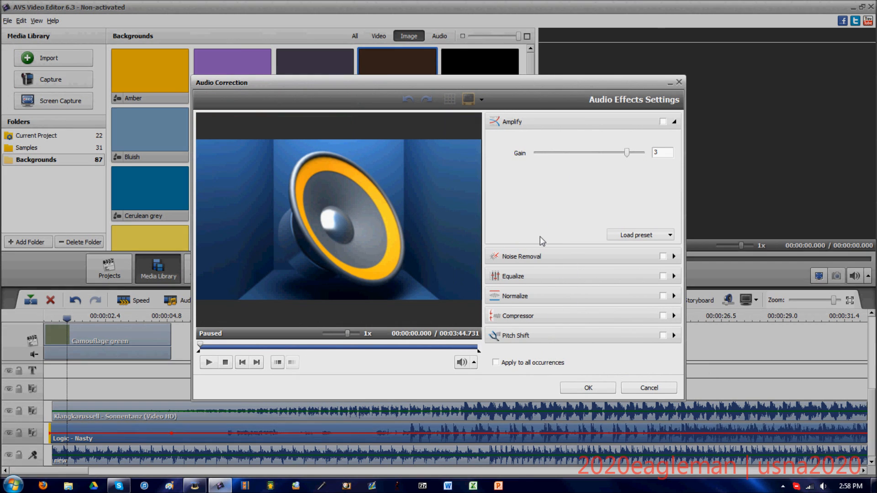
left_click(641, 235)
left_click(656, 182)
left_click(669, 234)
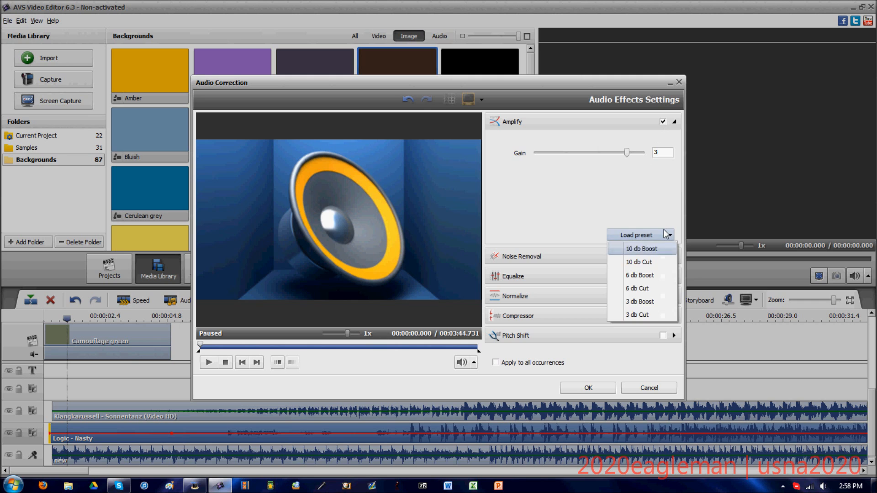
left_click(640, 292)
- Add Noise Removal and an Equalize preset boosting high frequencies, then confirm
left_click(648, 252)
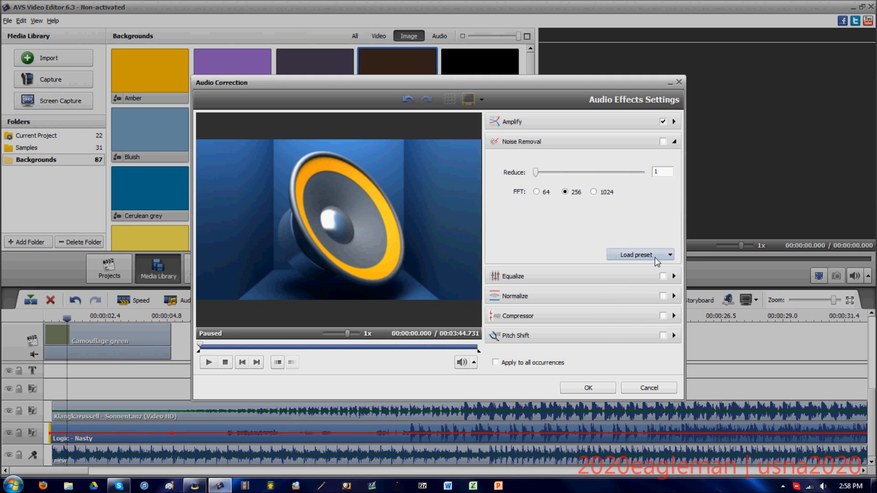
left_click(649, 282)
left_click(640, 281)
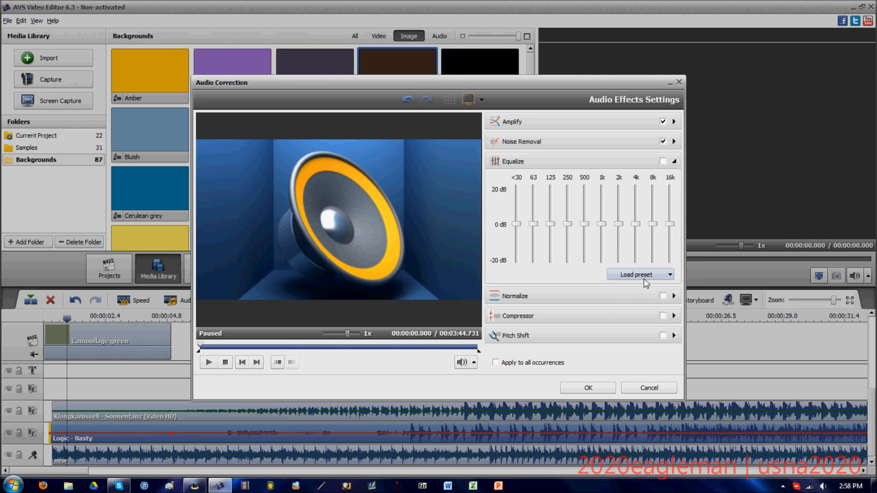
left_click(637, 322)
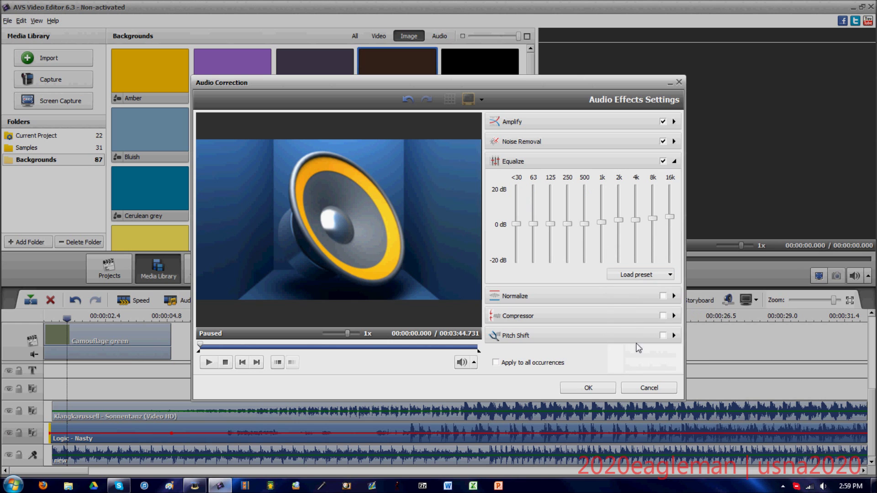
left_click(588, 388)
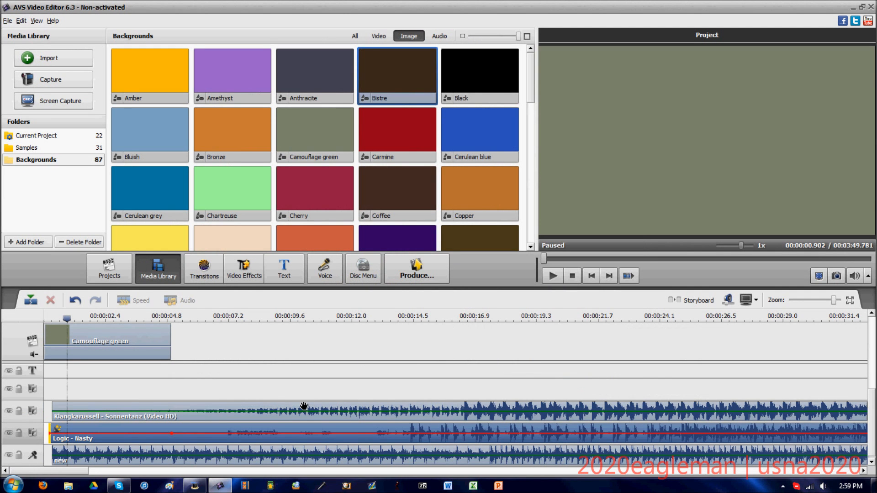
- Delete the Klangkarussell and 'new' clips, leaving Logic - Nasty, with the playhead near 13.5 s
left_click(311, 411)
key("Delete")
left_click(302, 457)
key("Delete")
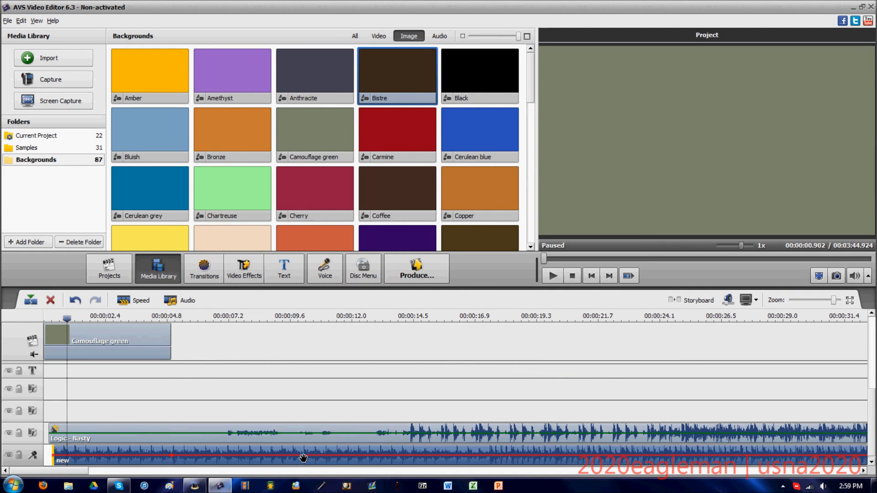
left_click(390, 319)
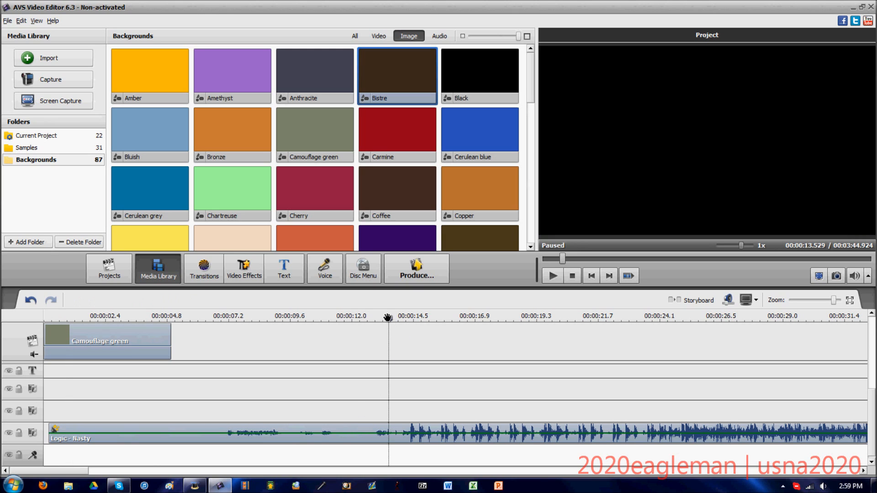